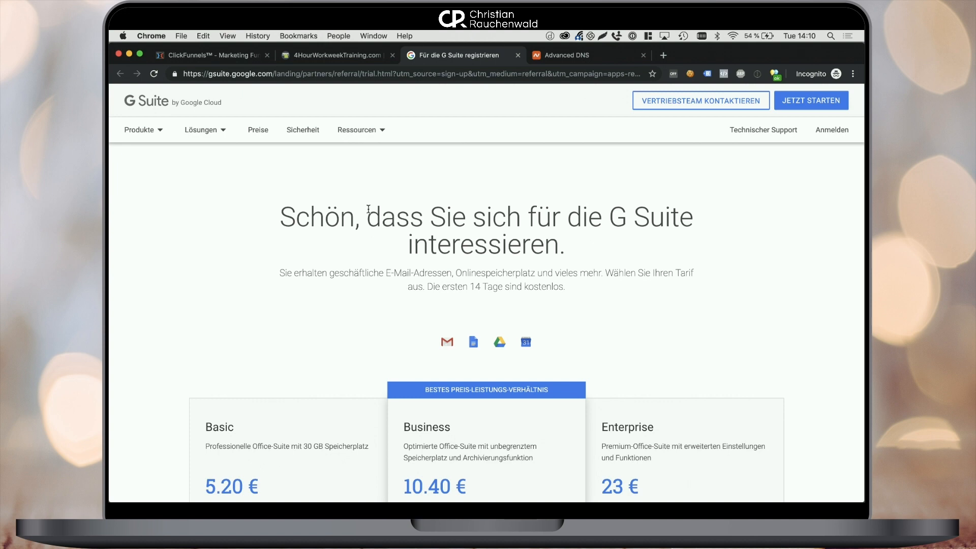
Switch the G Suite page language from German to English via the footer.
scroll(368, 209, "down", 20)
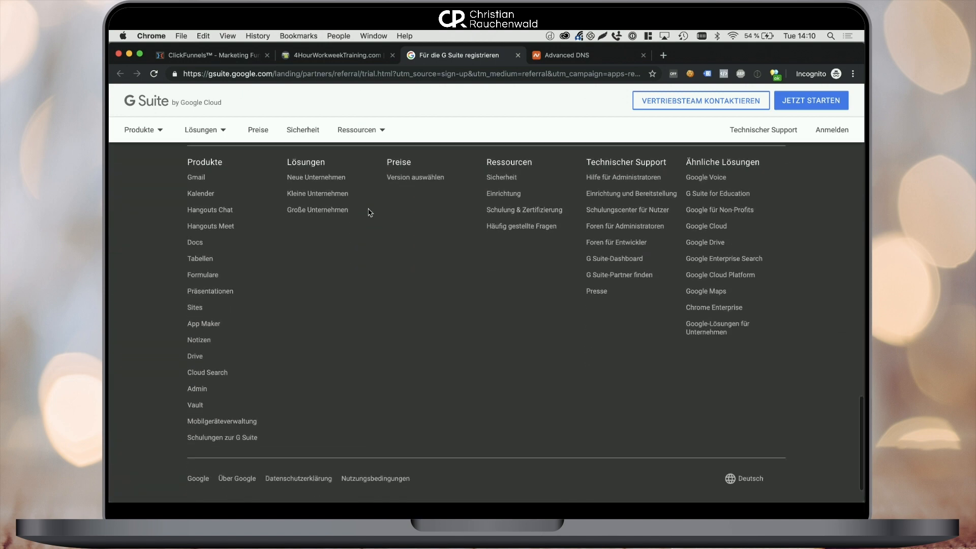
scroll(370, 213, "down", 2)
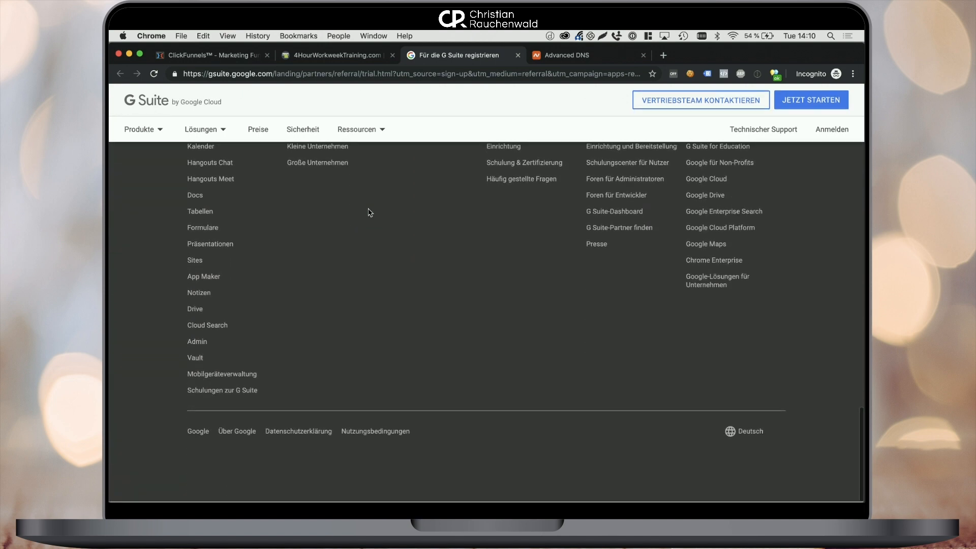
left_click(739, 433)
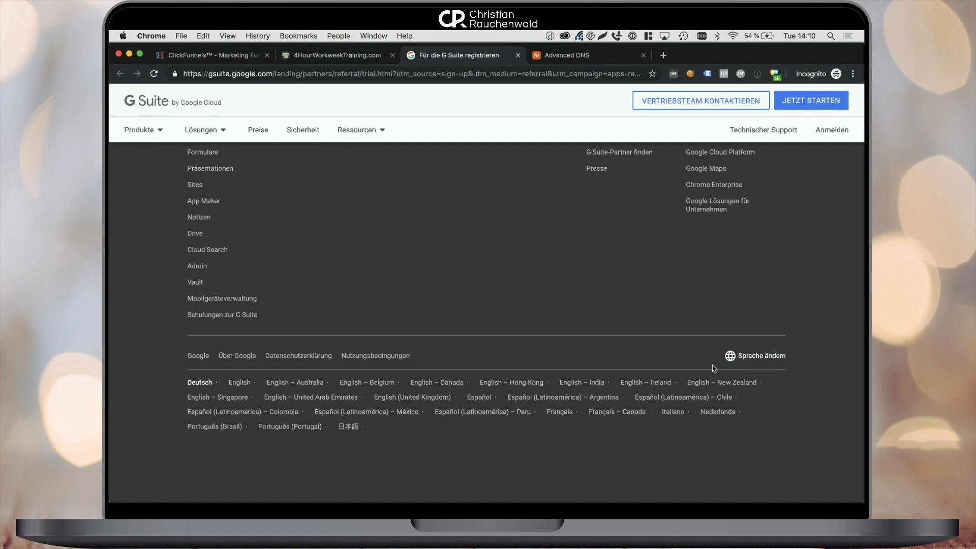
left_click(239, 382)
Choose GET STARTED on the $6 Basic plan.
scroll(481, 296, "down", 3)
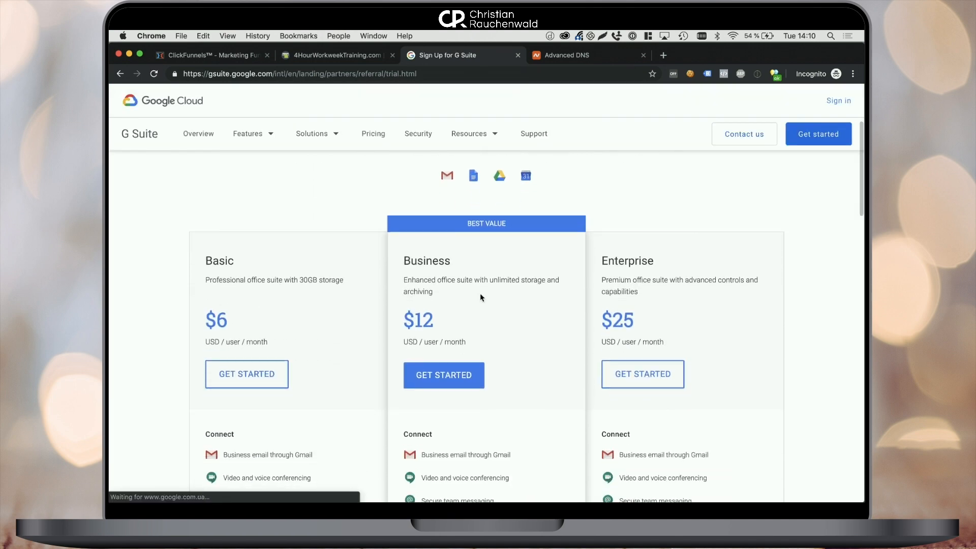
scroll(480, 295, "down", 2)
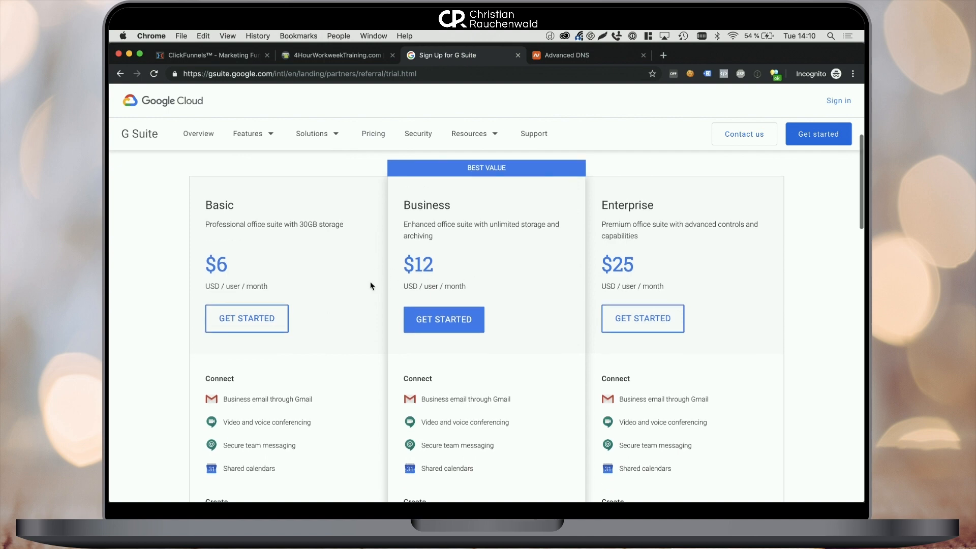
scroll(370, 285, "down", 1)
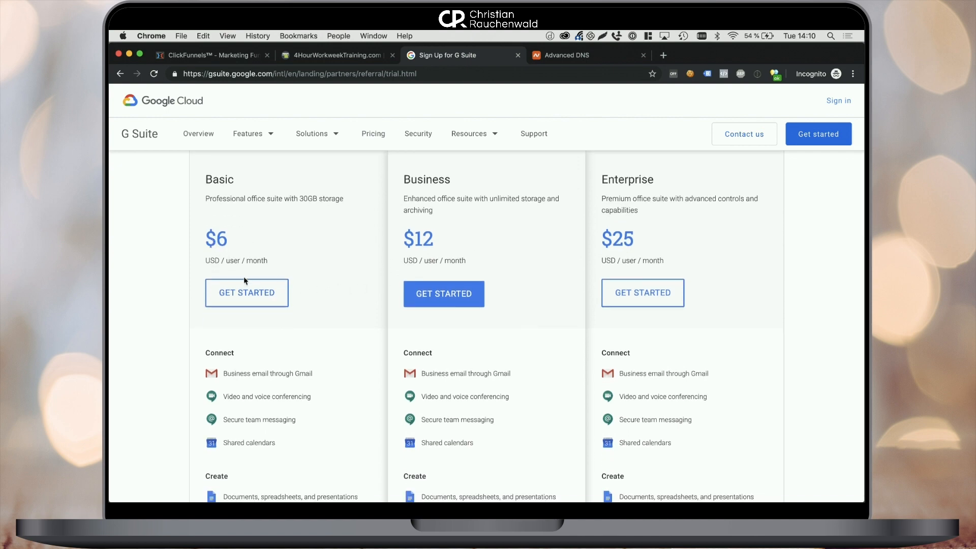
left_click(250, 294)
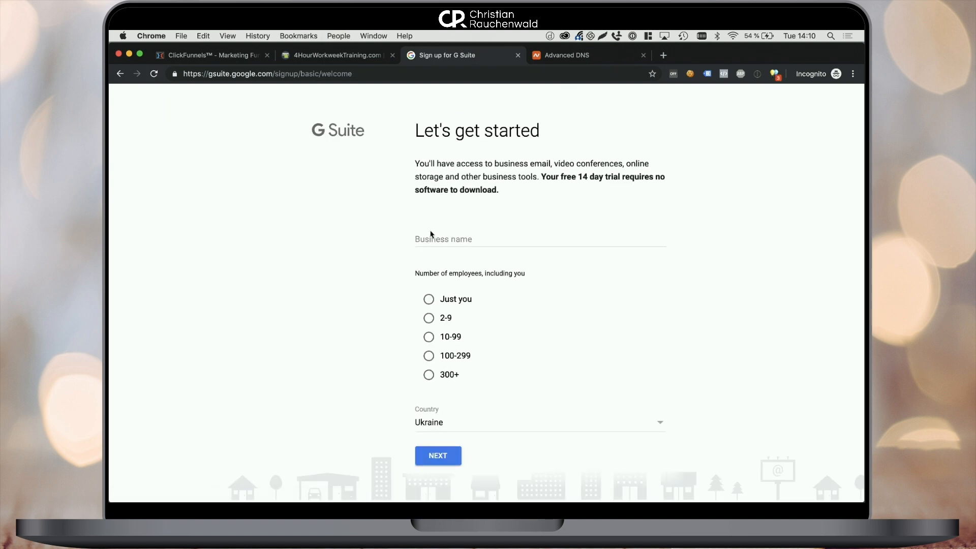
Enter business name 'boaa group Limited' and select 2-9 employees.
left_click(438, 232)
type("boa")
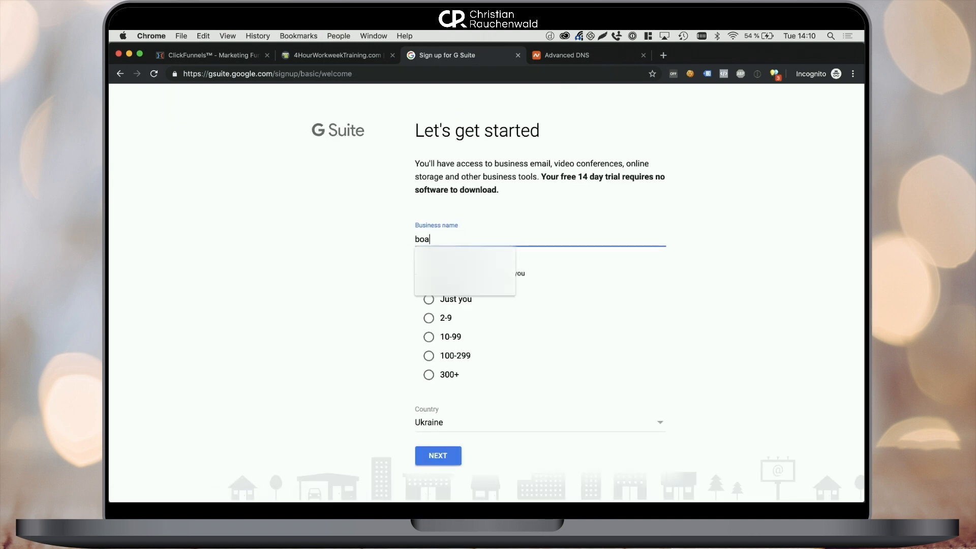
type("a group Limited")
key("Tab")
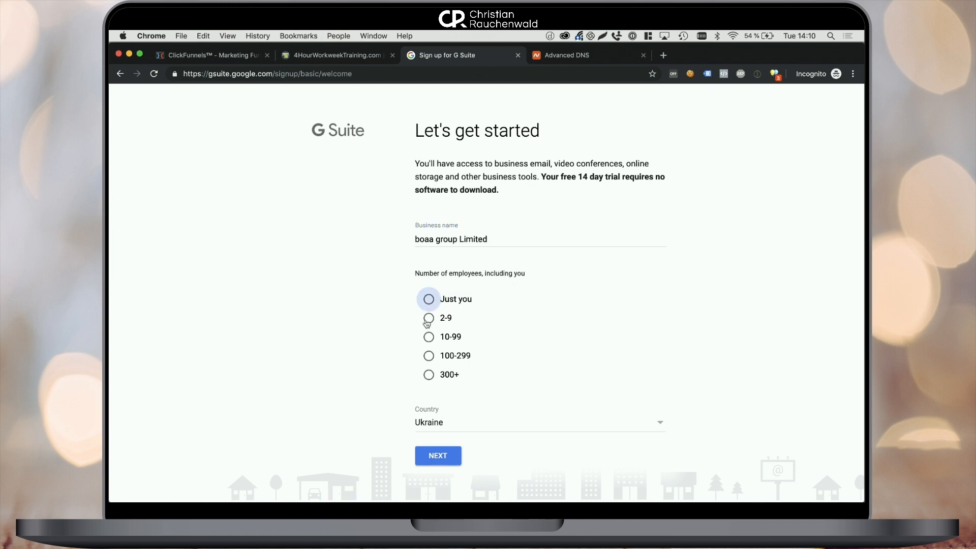
left_click(429, 319)
Set the country to Hong Kong and continue to the contact info form.
left_click(467, 425)
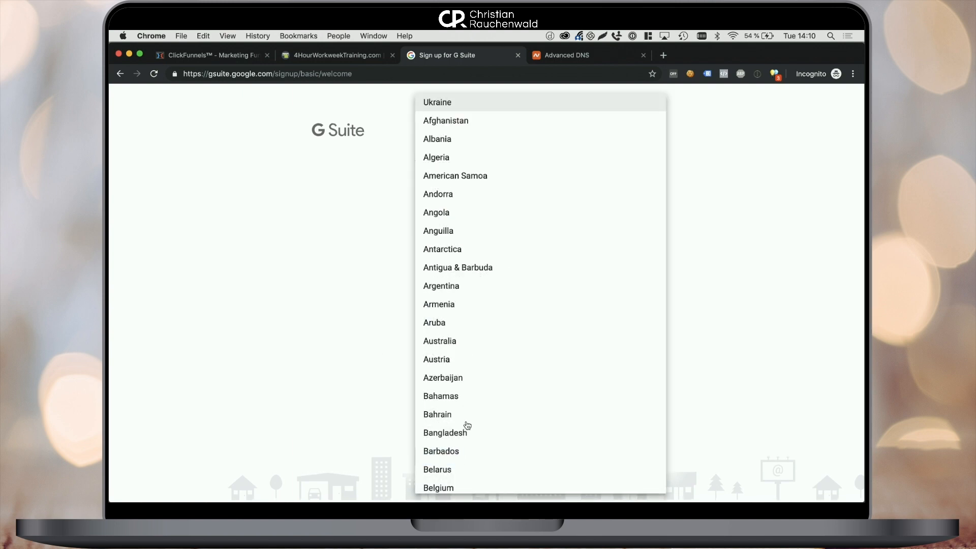
scroll(467, 425, "down", 10)
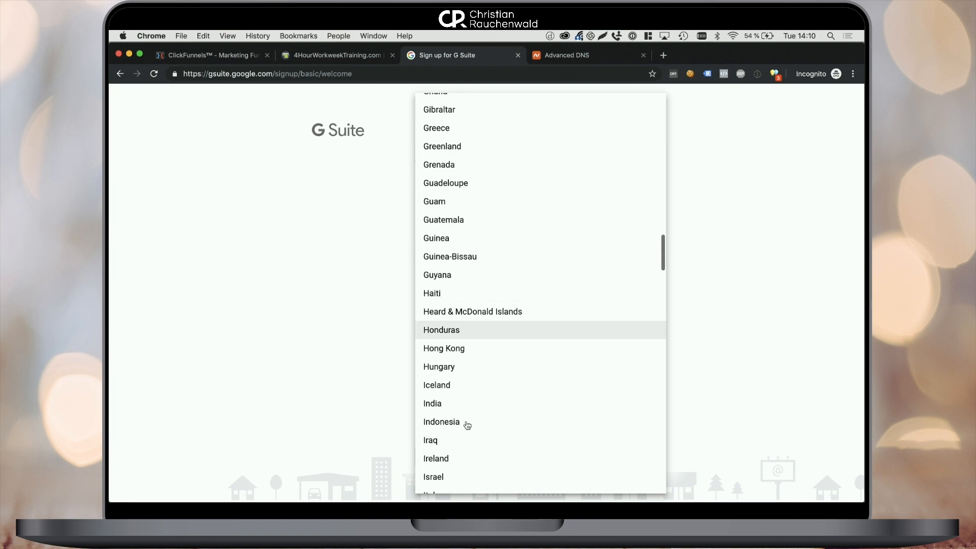
left_click(455, 349)
left_click(449, 468)
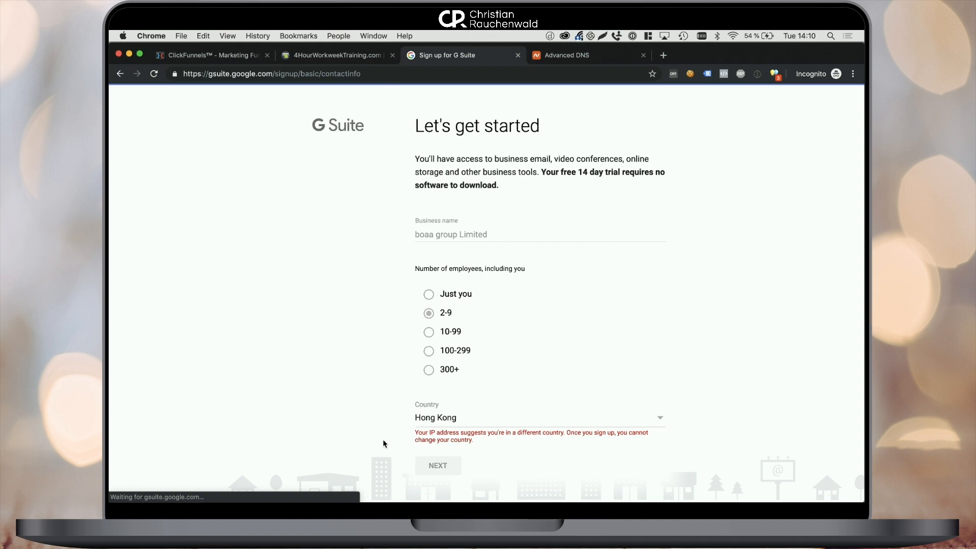
left_click(390, 245)
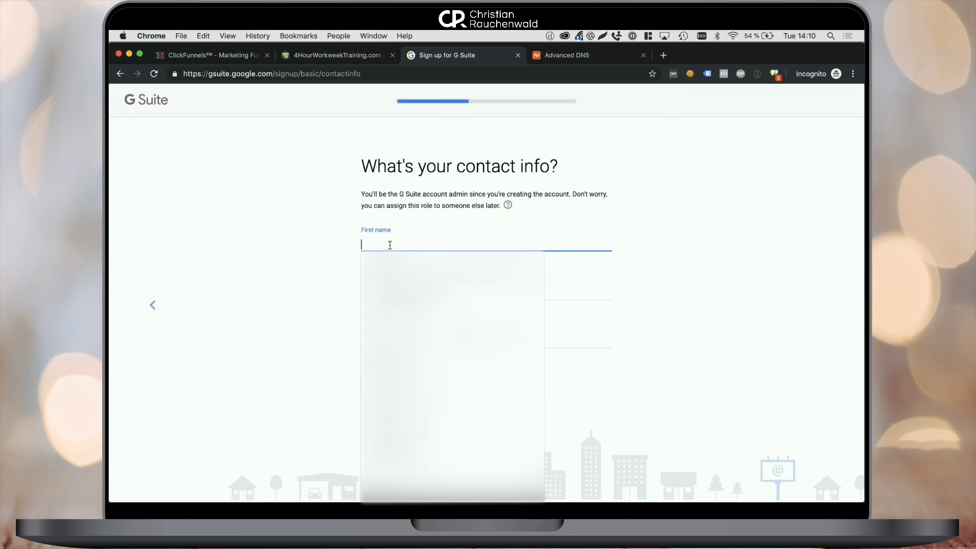
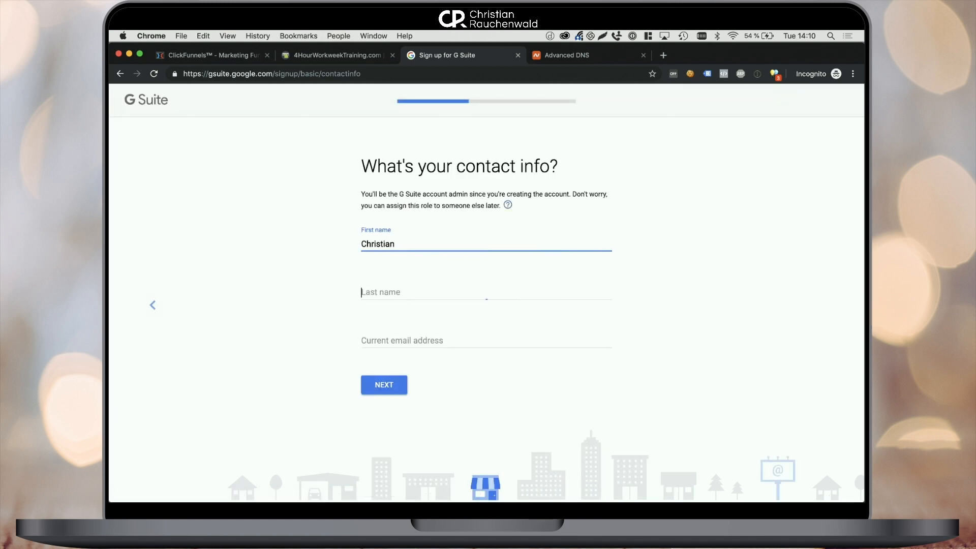
Fill in the admin's first name, last name and business e-mail address, then submit.
key("Tab")
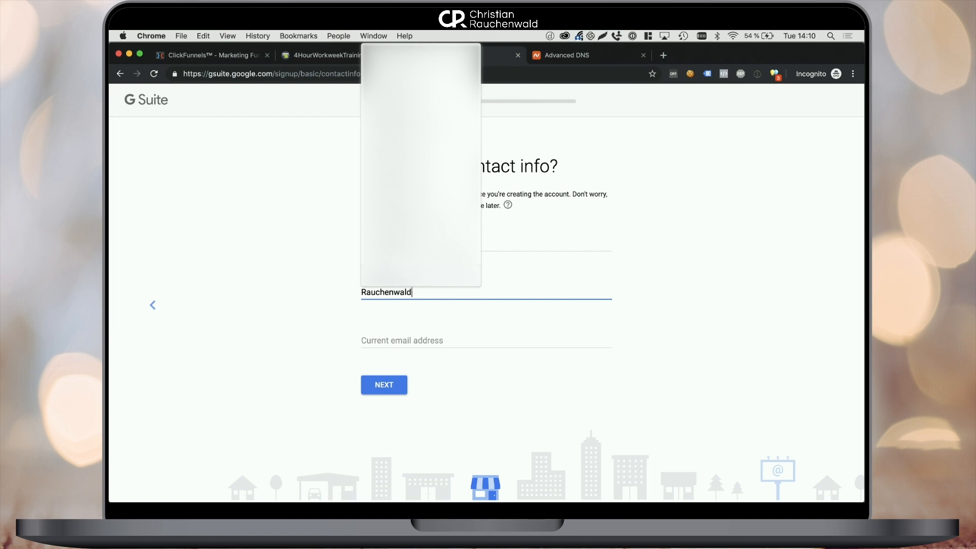
key("Down")
key("Return")
key("Tab")
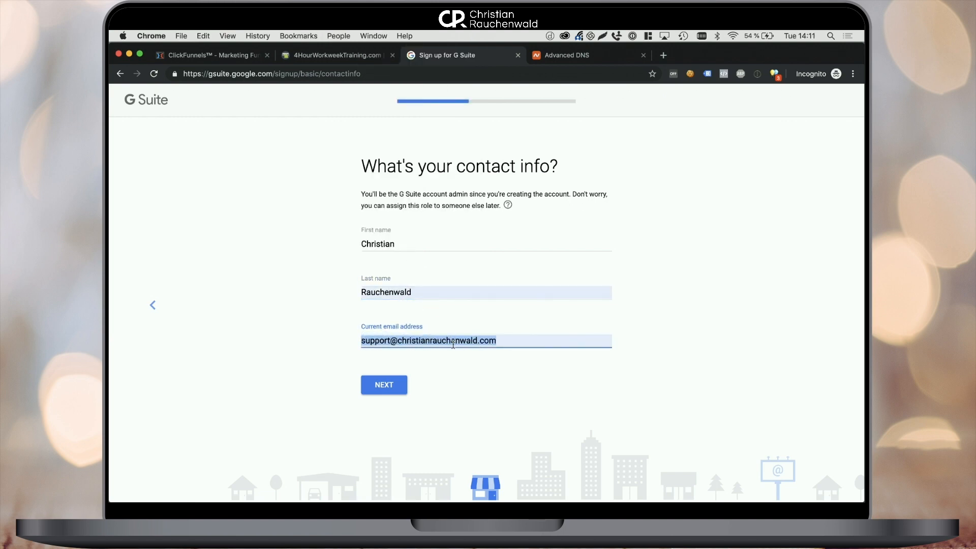
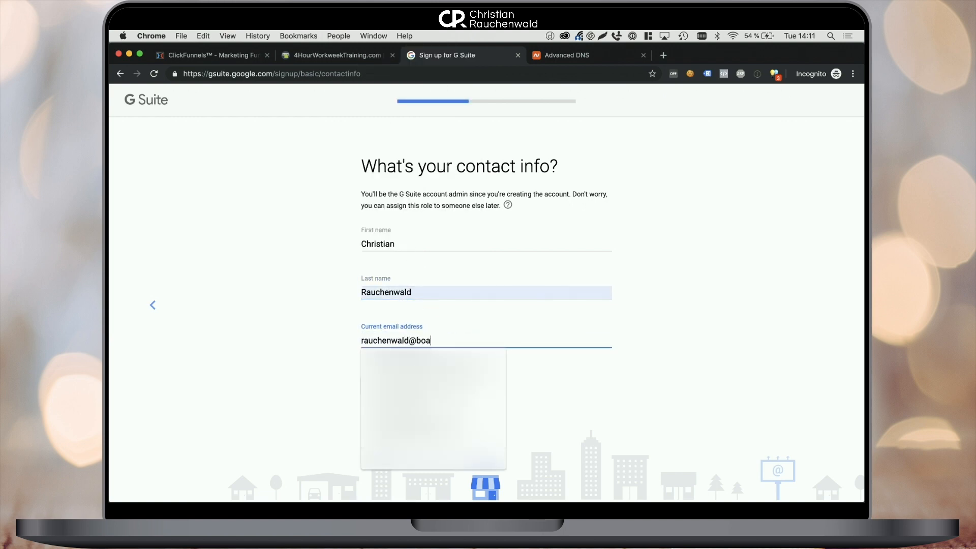
left_click(311, 302)
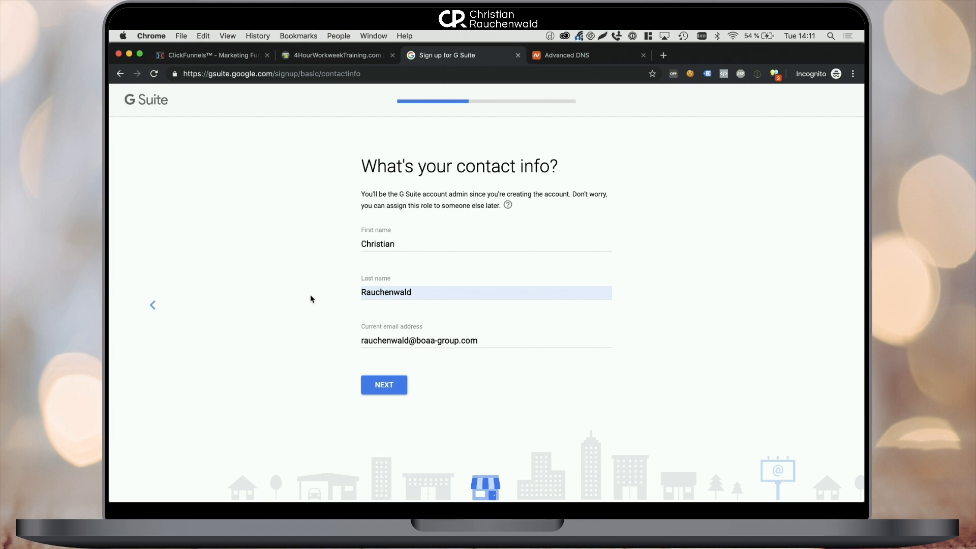
left_click(385, 387)
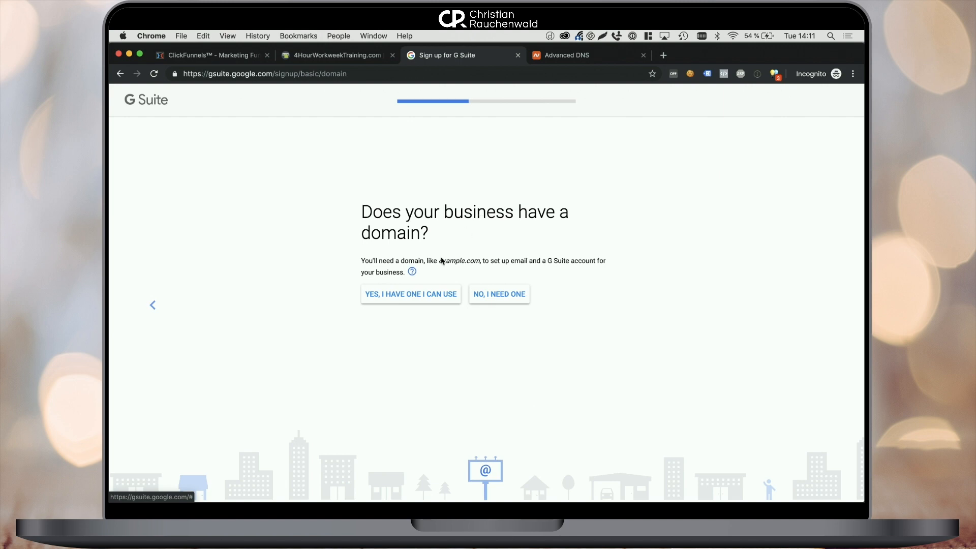
Use the existing domain affiliatemarketingblueprints.com, confirm it, and decline Google's tips emails.
left_click(390, 298)
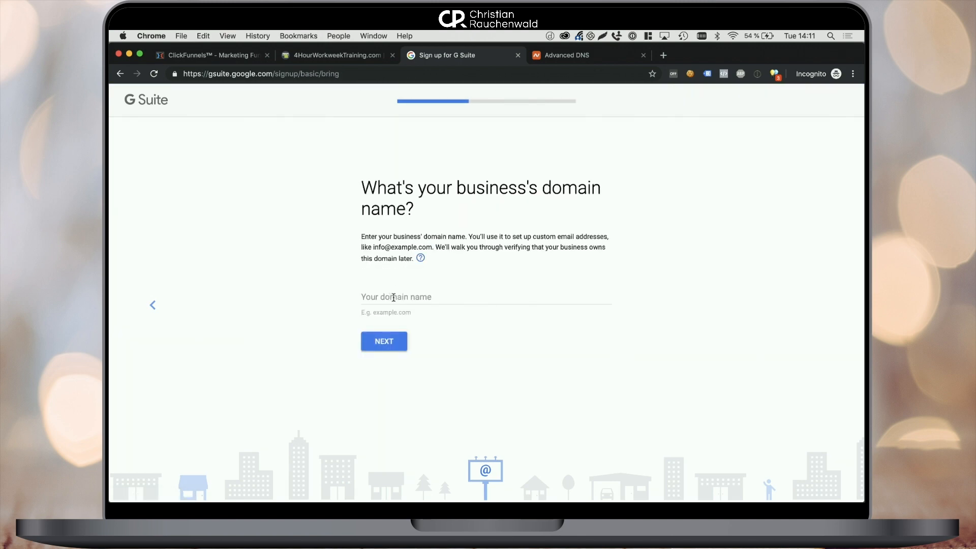
left_click(391, 297)
type("affiliate")
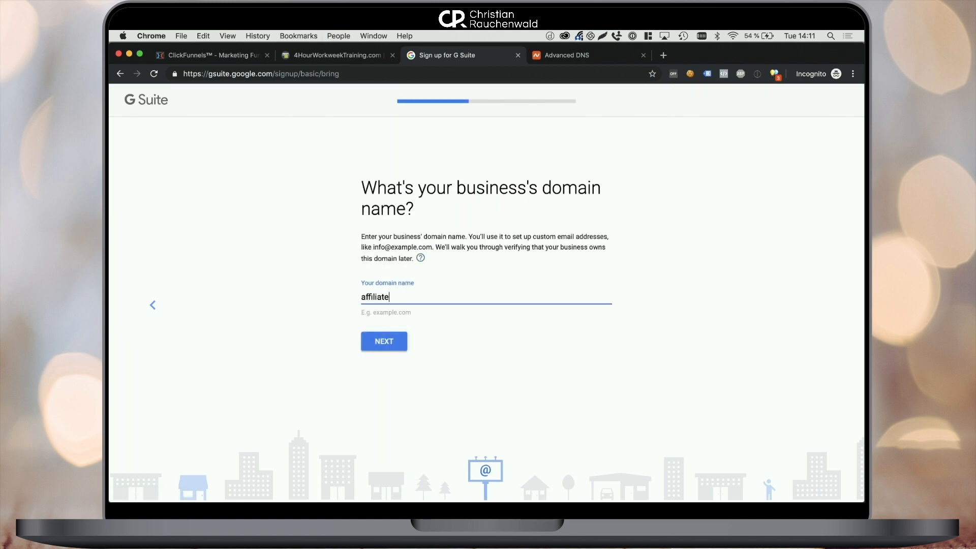
type("marketingblueprints.com")
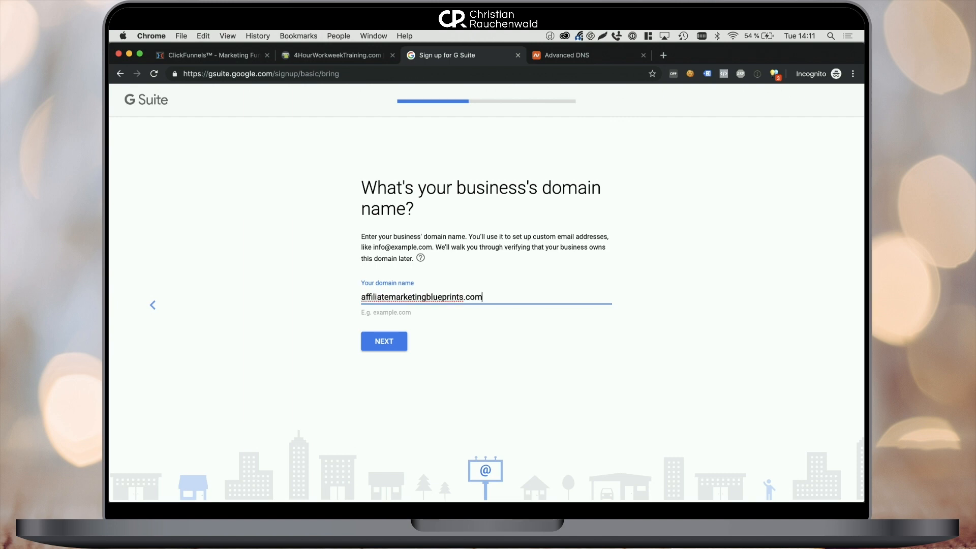
left_click(379, 351)
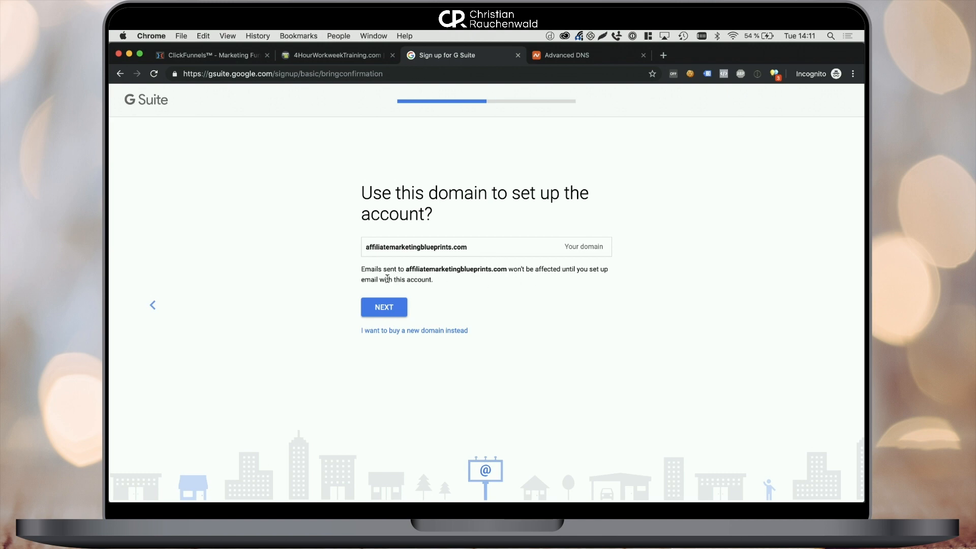
left_click(382, 316)
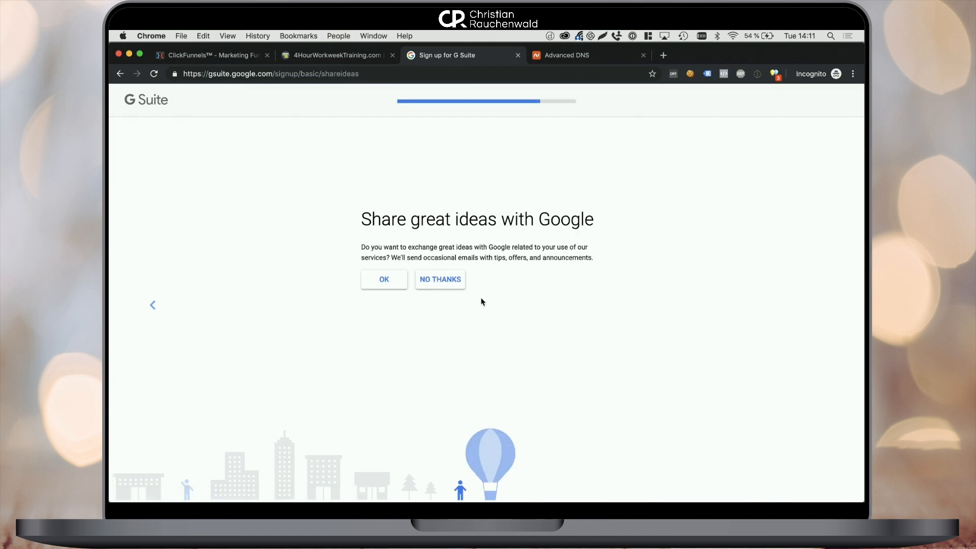
left_click(439, 283)
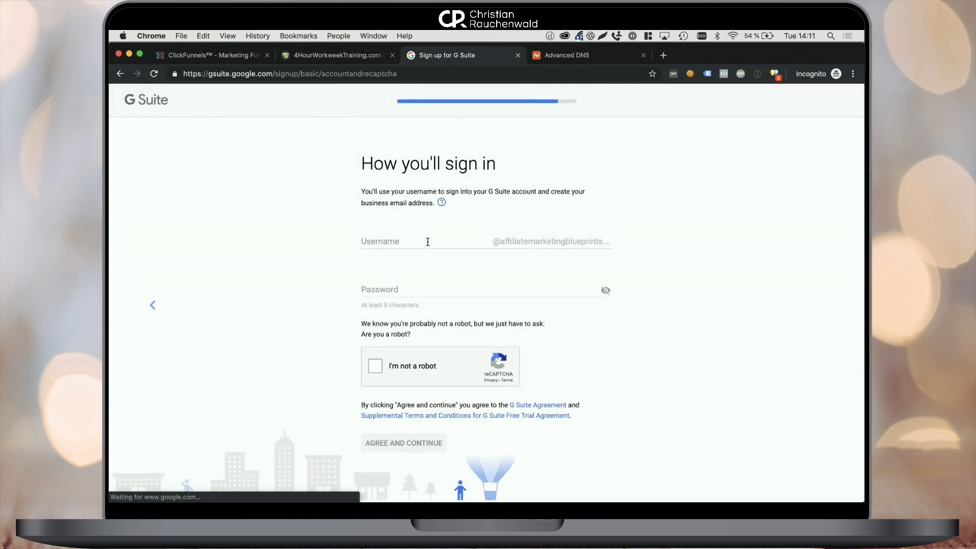
Enter the sign-in username and paste the account password.
left_click(412, 240)
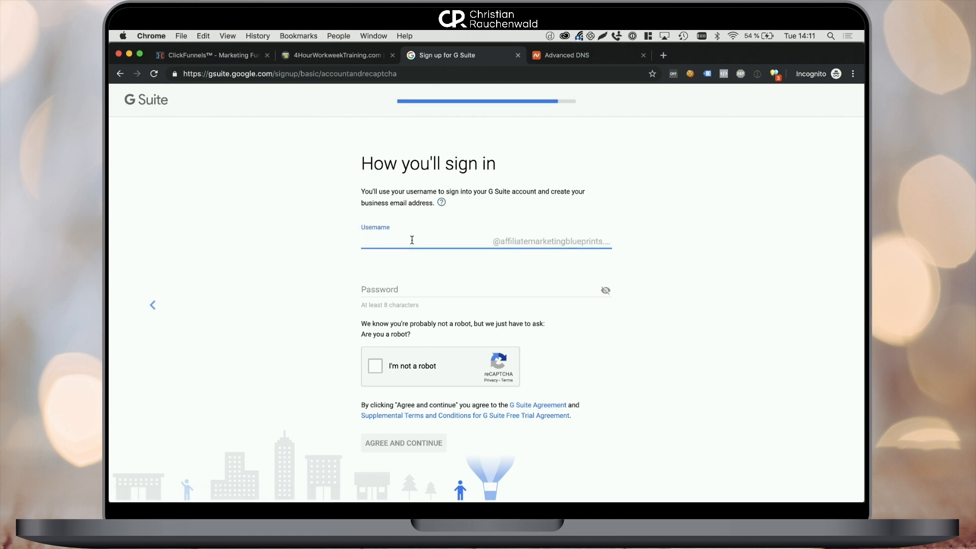
left_click(463, 291)
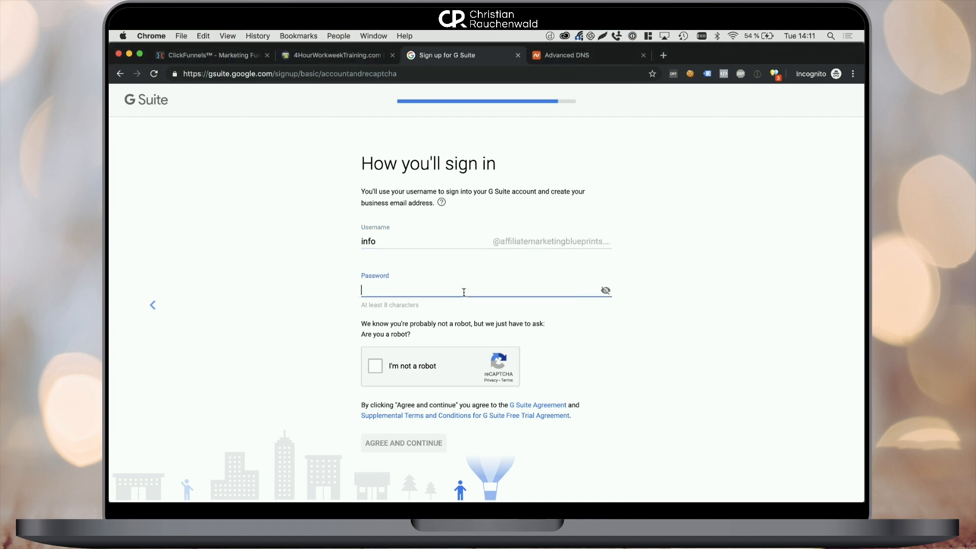
key("super+v")
Pass the reCAPTCHA car-tile challenge and agree to the terms.
left_click(375, 365)
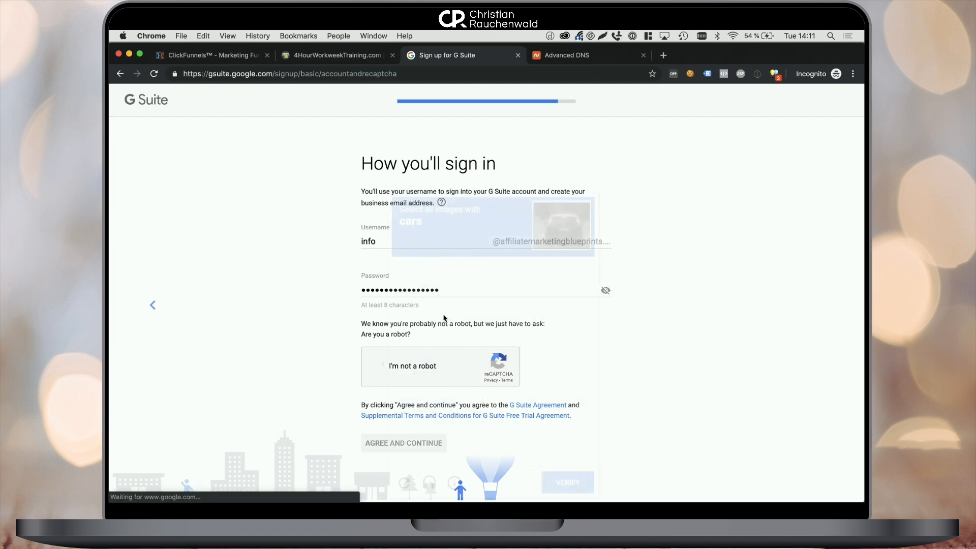
left_click(486, 305)
left_click(493, 361)
left_click(425, 430)
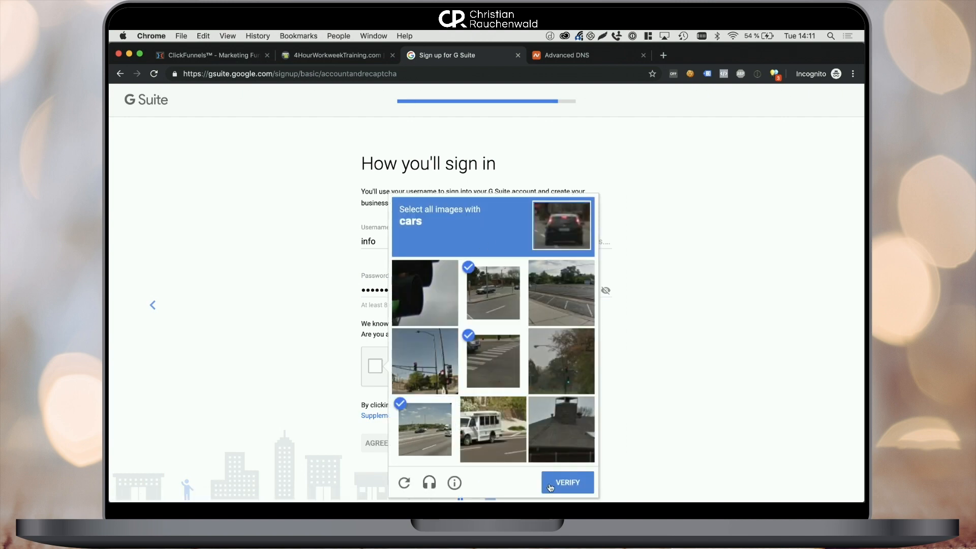
left_click(551, 486)
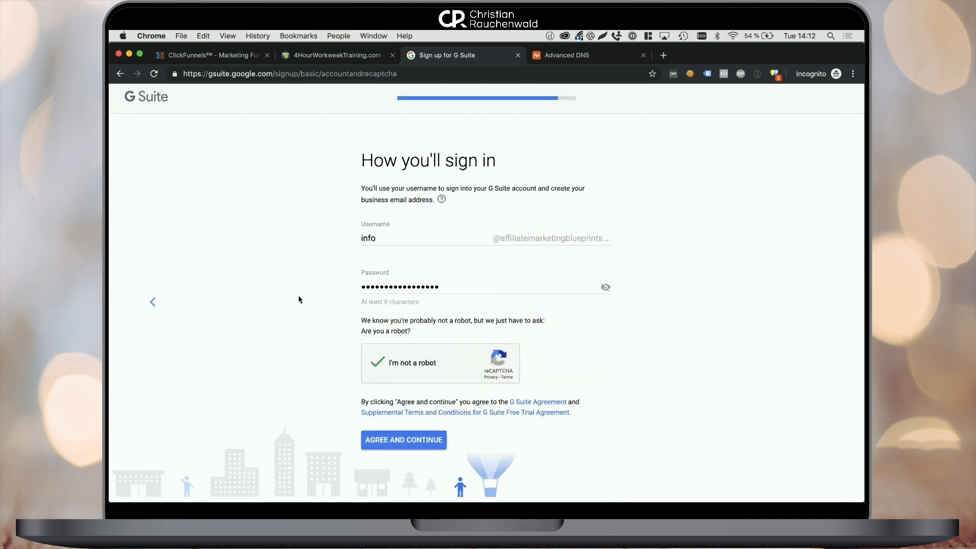
left_click(389, 450)
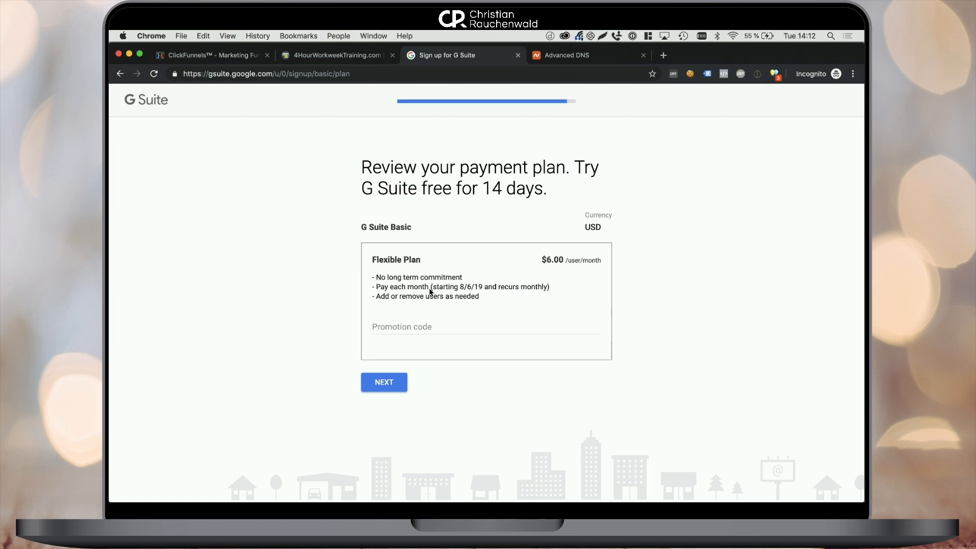
Paste and apply the 20%-off promotion code, then proceed to checkout.
left_click(441, 326)
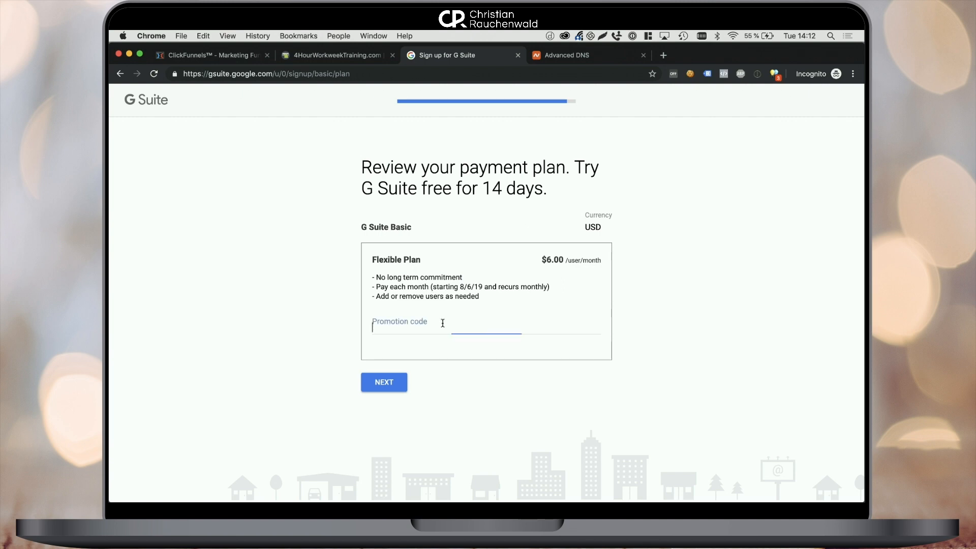
left_click(574, 326)
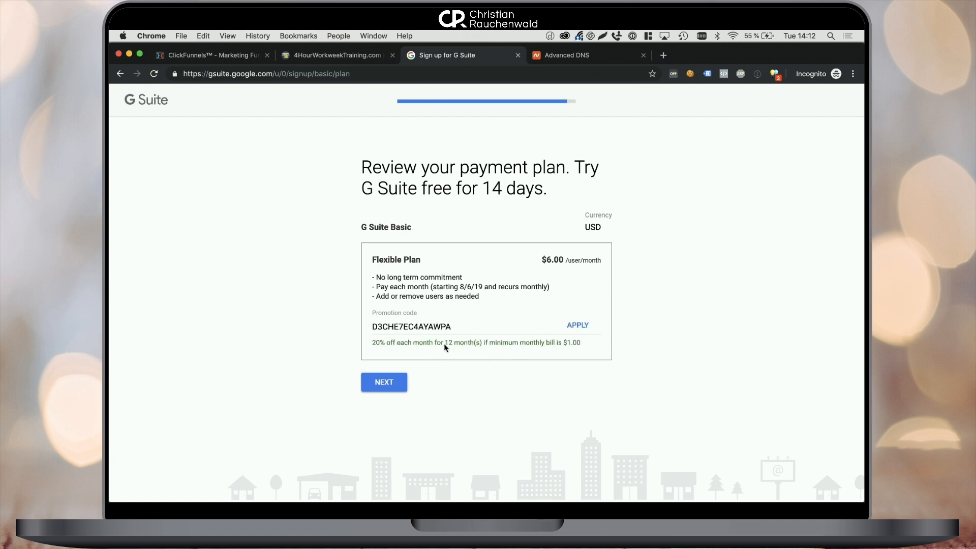
left_click(391, 383)
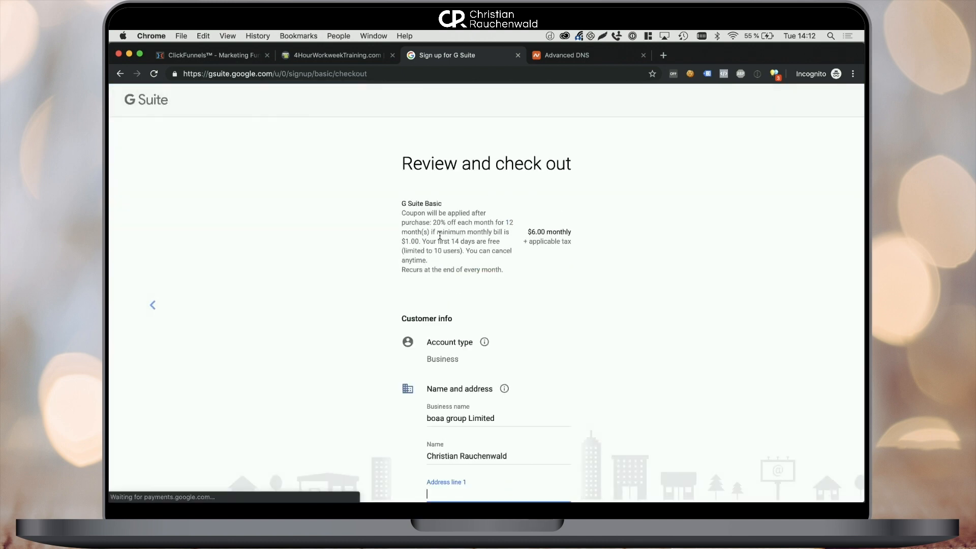
Enter the business address and payment card, submit checkout, and continue to setup.
scroll(440, 236, "down", 5)
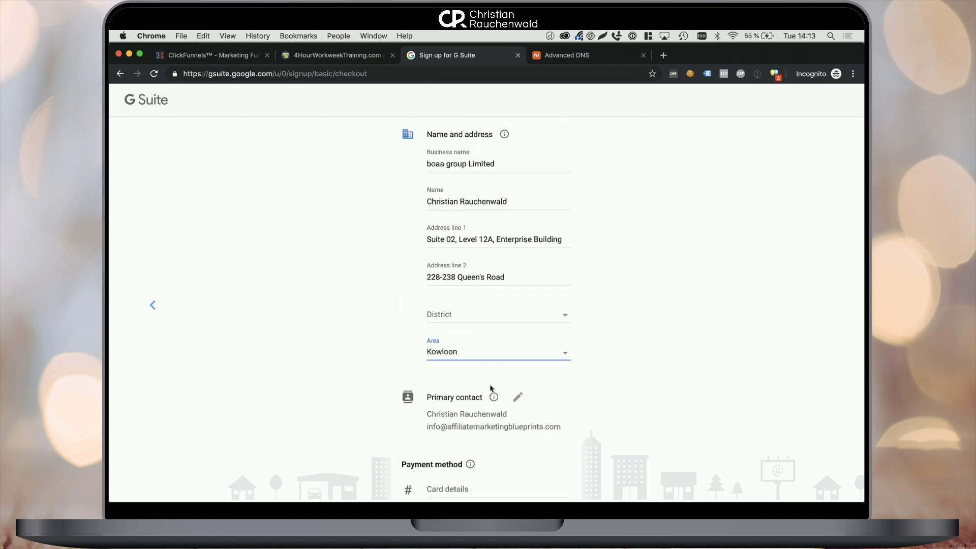
scroll(488, 394, "down", 3)
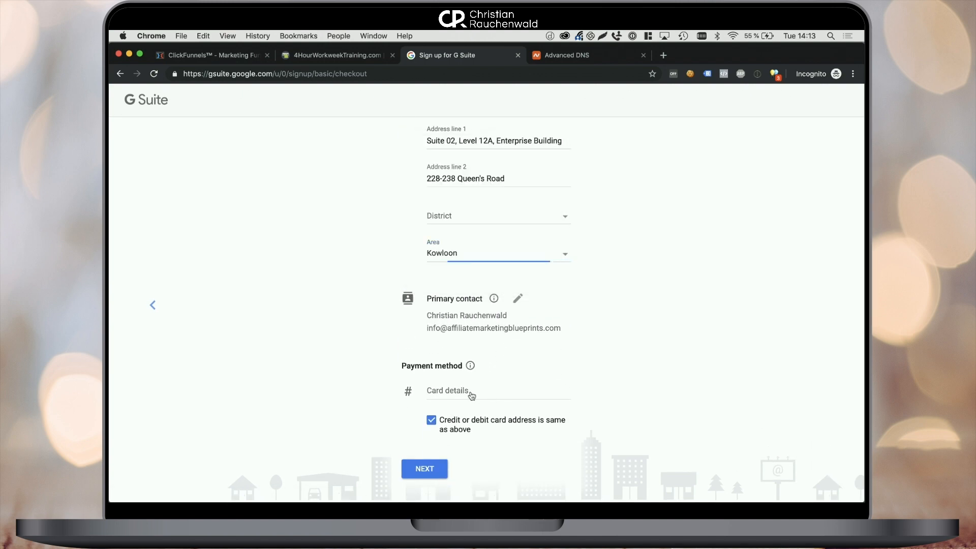
left_click(471, 396)
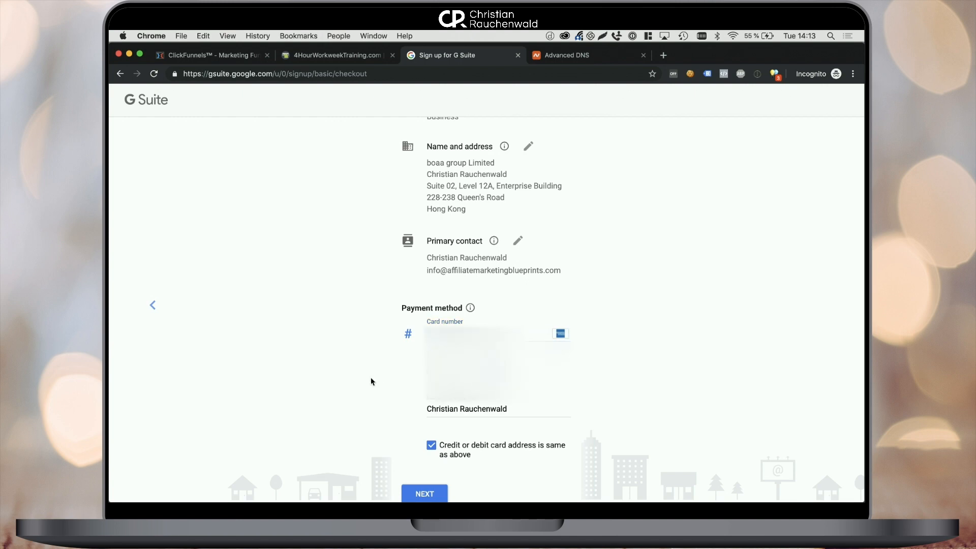
scroll(370, 377, "down", 1)
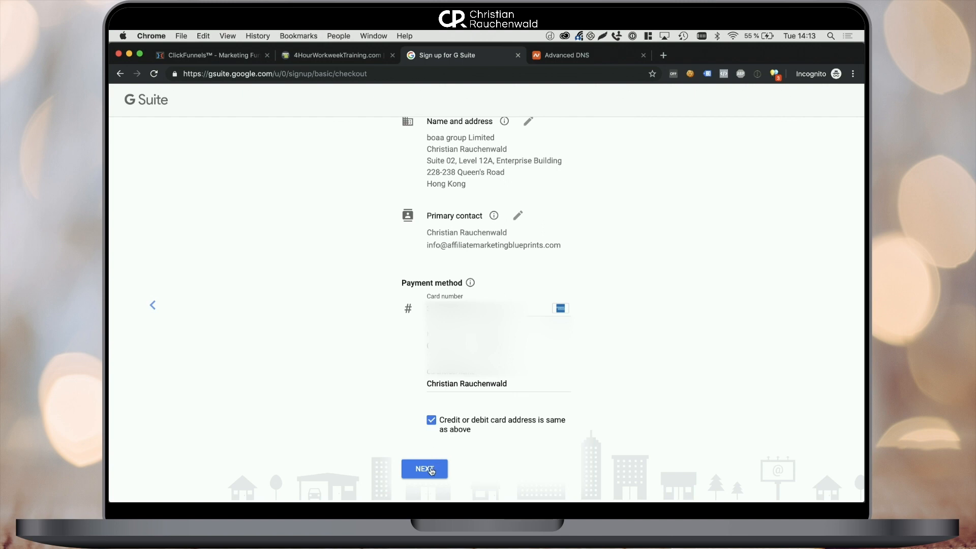
left_click(433, 420)
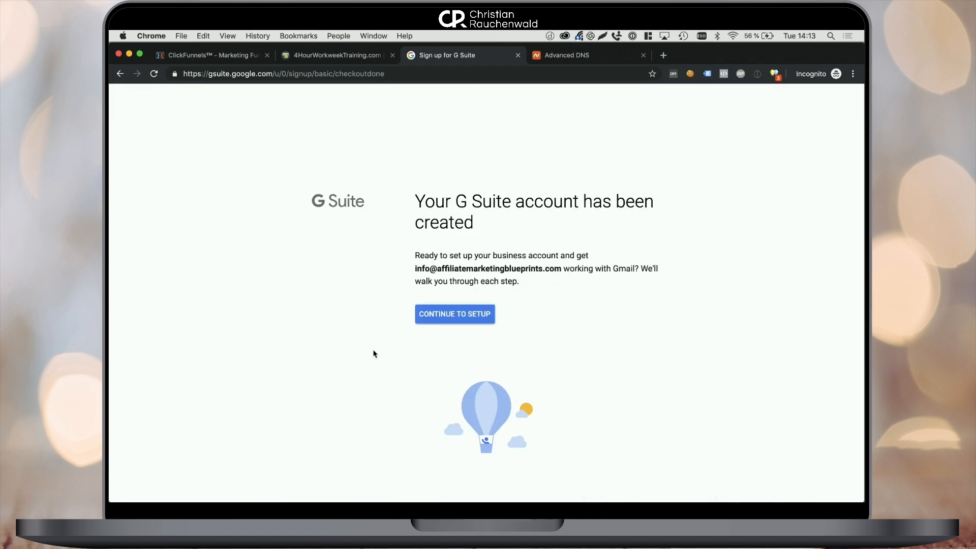
left_click(457, 315)
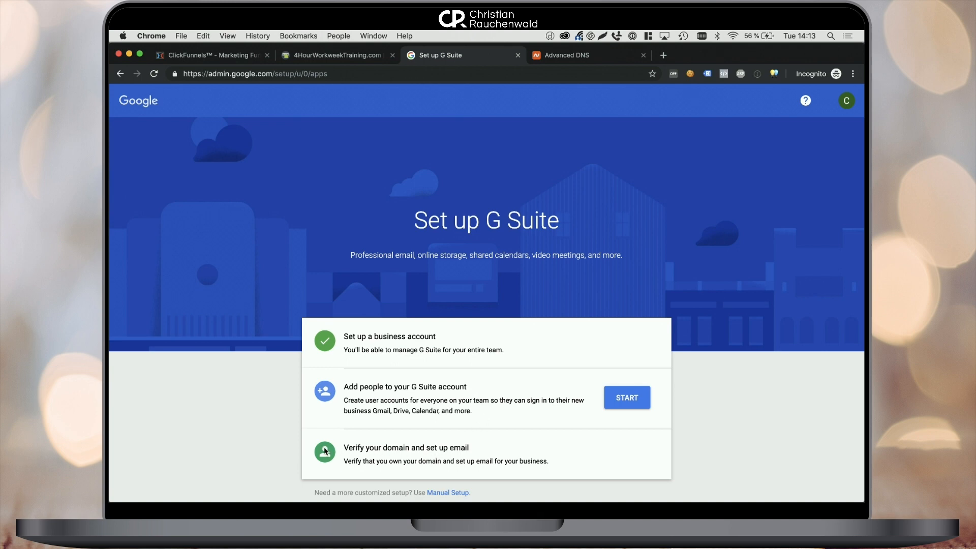
Start Add people, confirm all user email addresses were added, and continue.
left_click(619, 397)
scroll(503, 385, "down", 10)
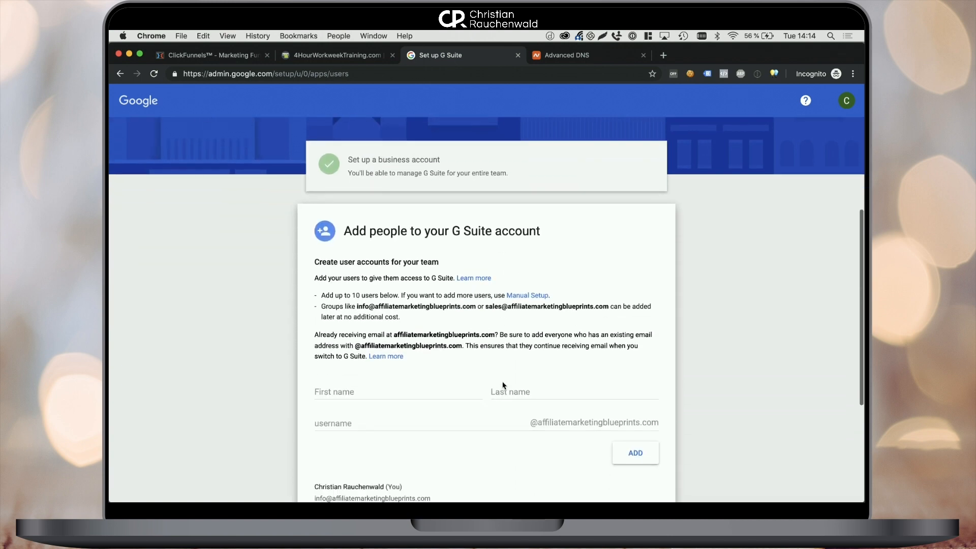
scroll(503, 385, "up", 1)
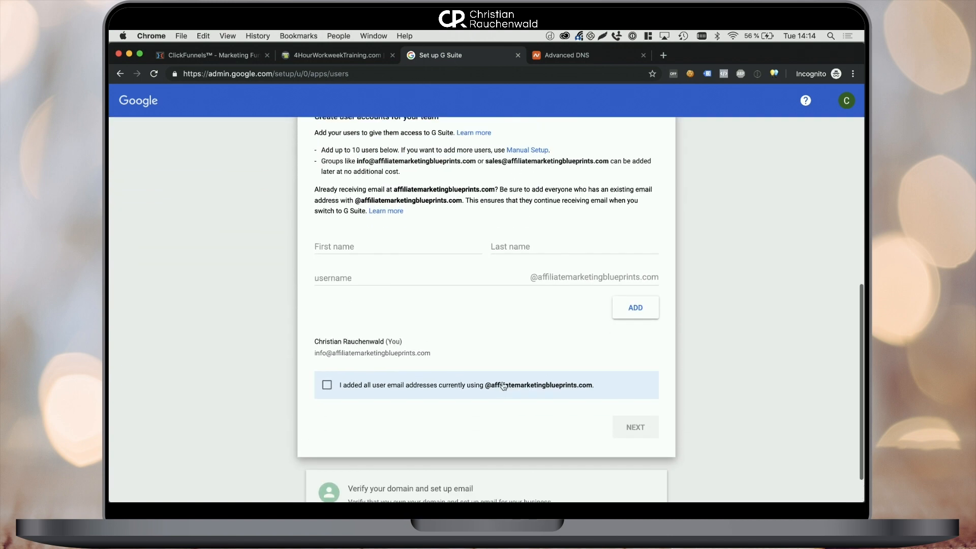
left_click(375, 388)
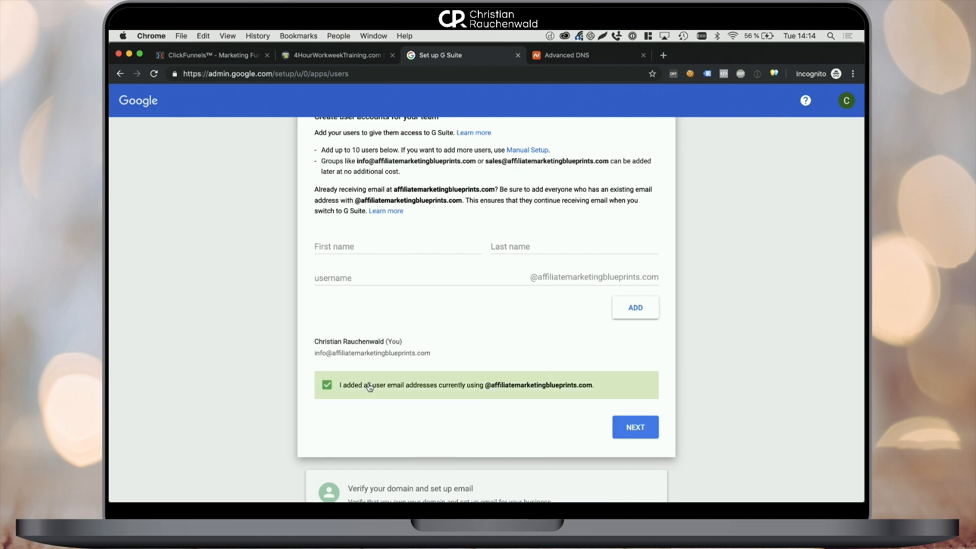
left_click(635, 429)
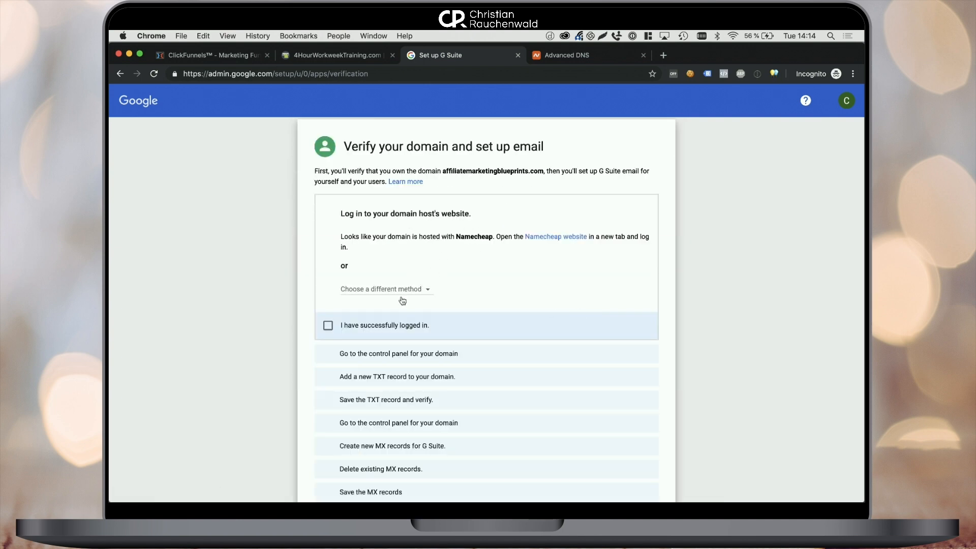
Tick the logged-in and control-panel checkboxes, then select the google-site-verification TXT value.
left_click(327, 326)
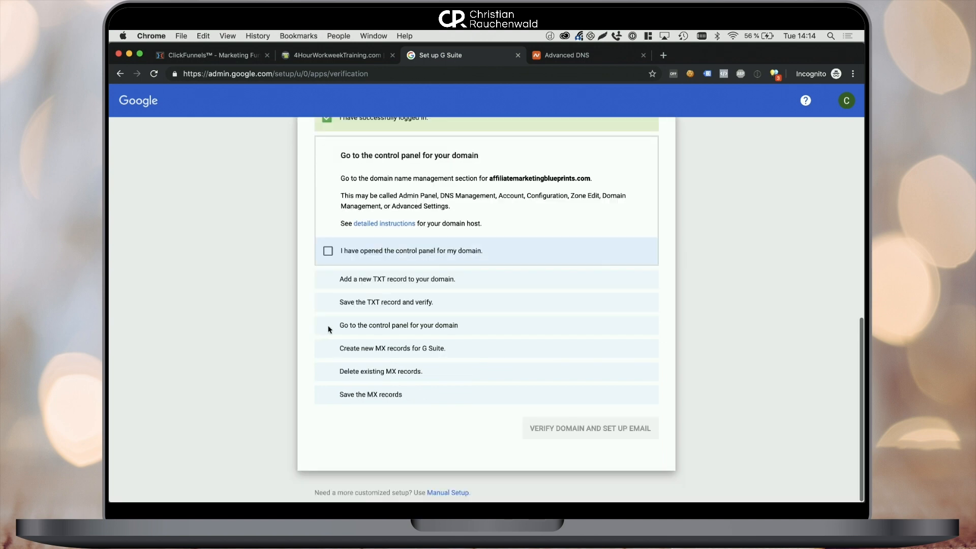
left_click(328, 251)
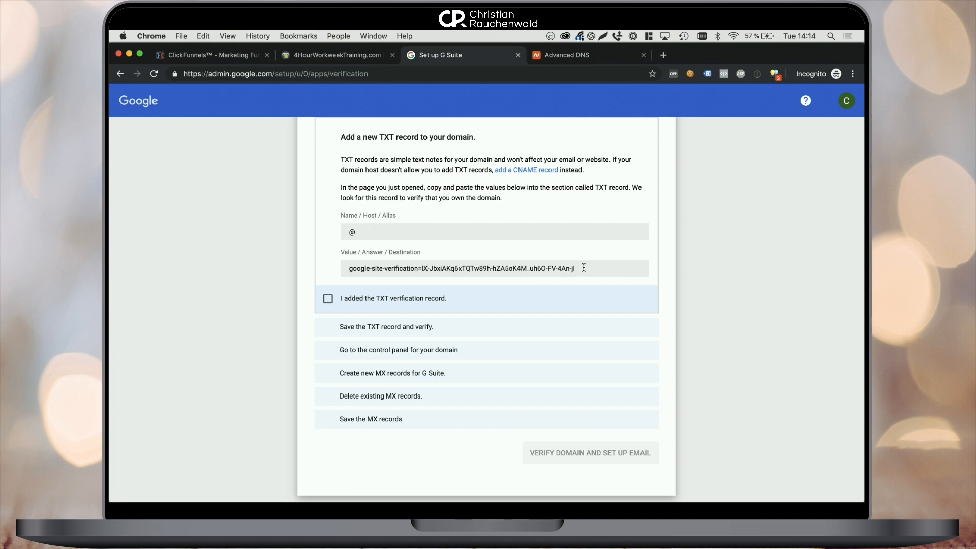
left_click_drag(584, 268, 330, 270)
Add and save a Namecheap TXT Record with host @ and the pasted verification value.
left_click(575, 54)
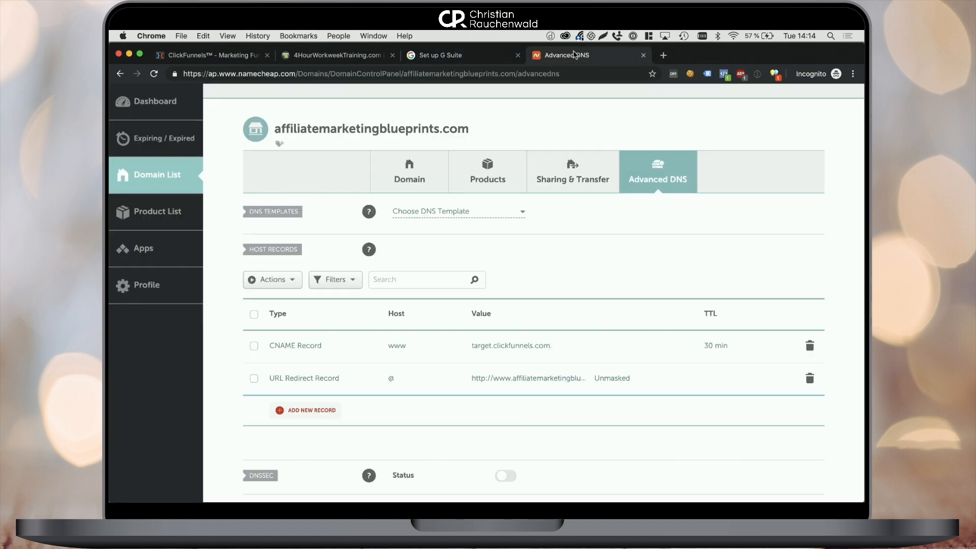
left_click(314, 411)
scroll(317, 418, "down", 3)
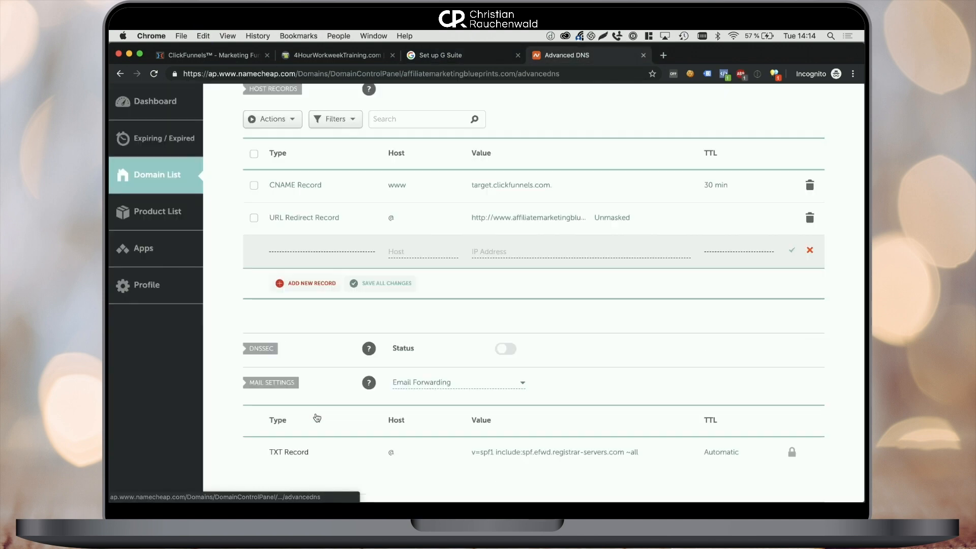
left_click(322, 251)
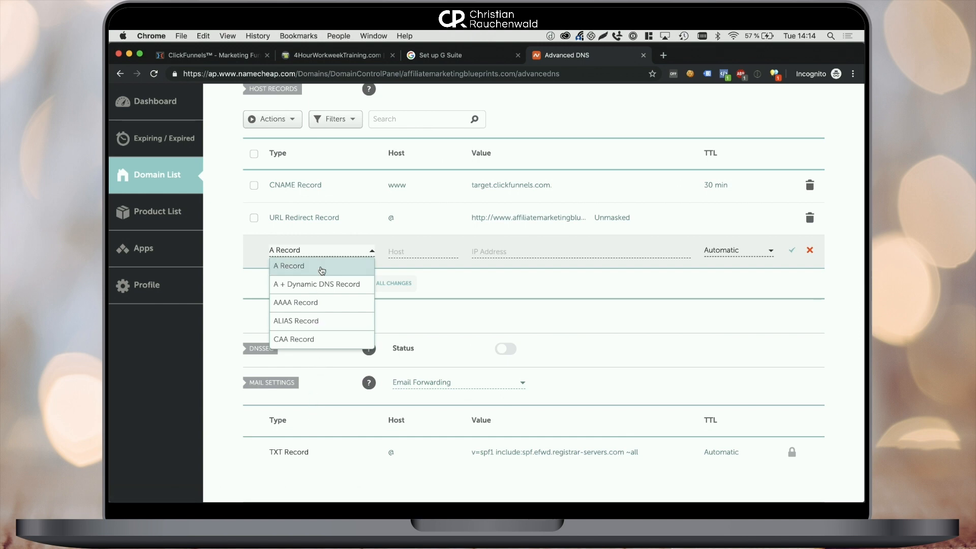
scroll(322, 270, "down", 5)
left_click(310, 320)
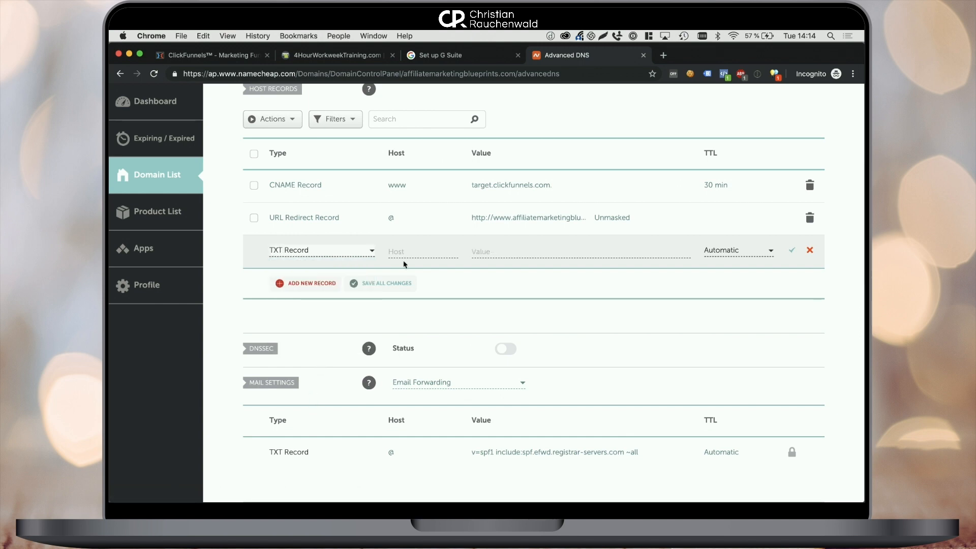
left_click(420, 249)
type("@")
key("Tab")
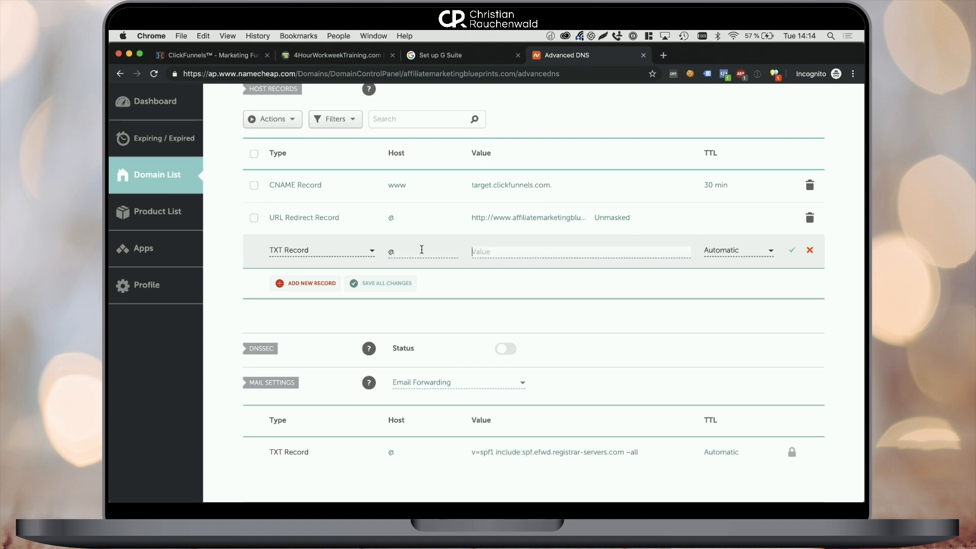
type("google-site-verification=lX-JbxiAKq6xTQTw89h-hZA5oK4M_uh6O-FV-4An-jl")
left_click(792, 251)
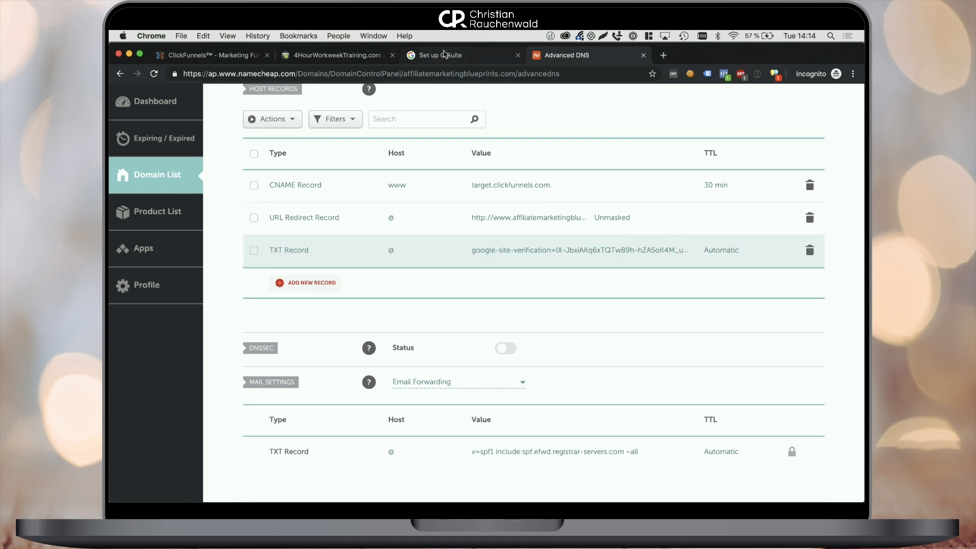
left_click(444, 54)
Tick the TXT added, saved and control-panel boxes, then copy ASPMX.L.GOOGLE.COM from Google's MX list.
left_click(328, 299)
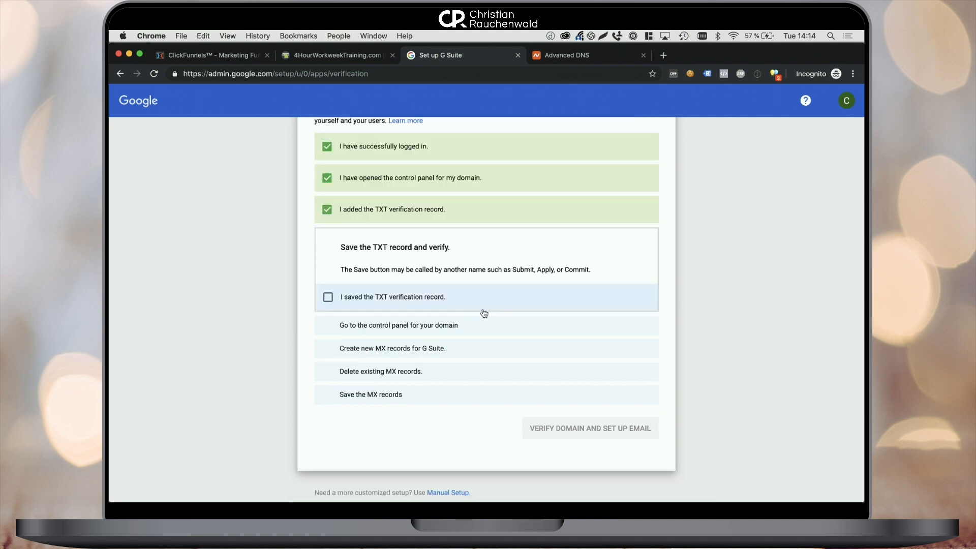
left_click(327, 298)
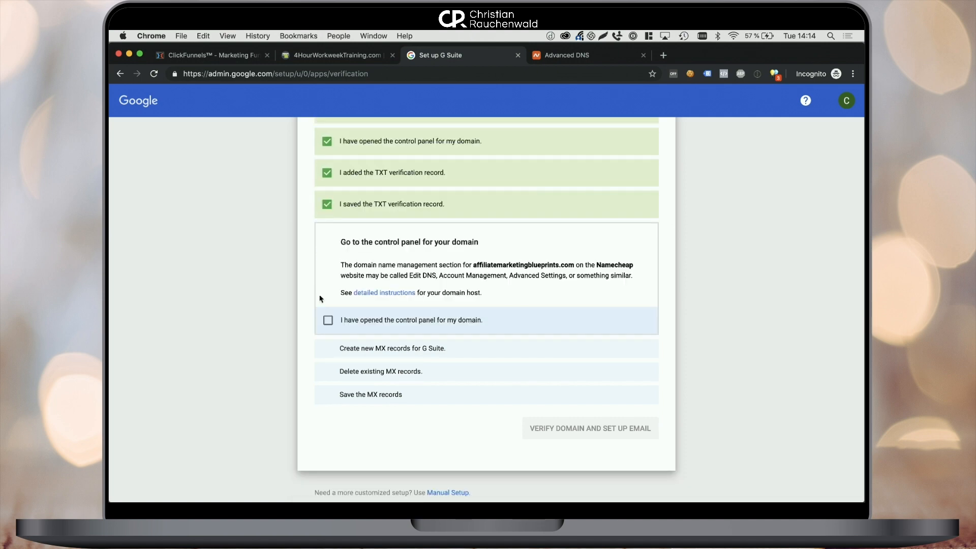
left_click(328, 321)
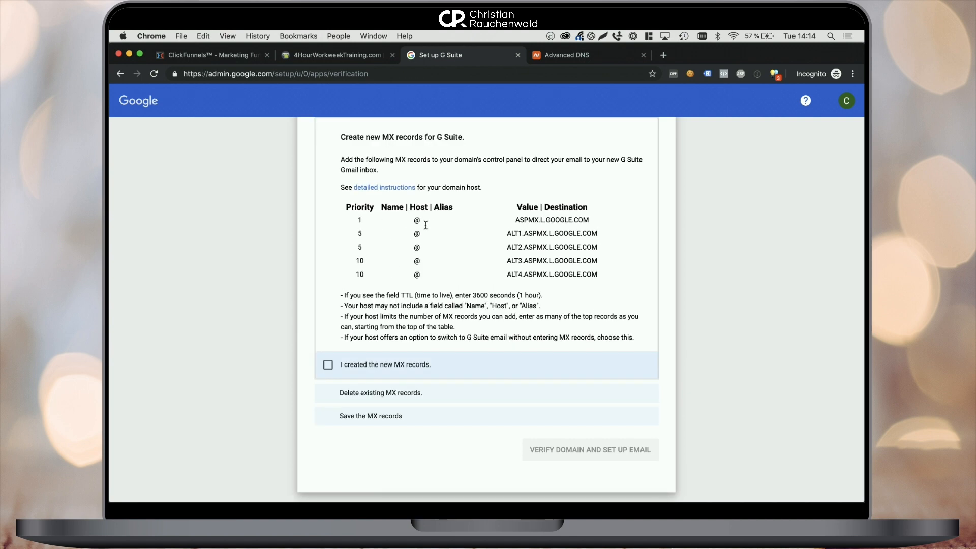
left_click_drag(513, 222, 590, 220)
key("super+c")
left_click(573, 54)
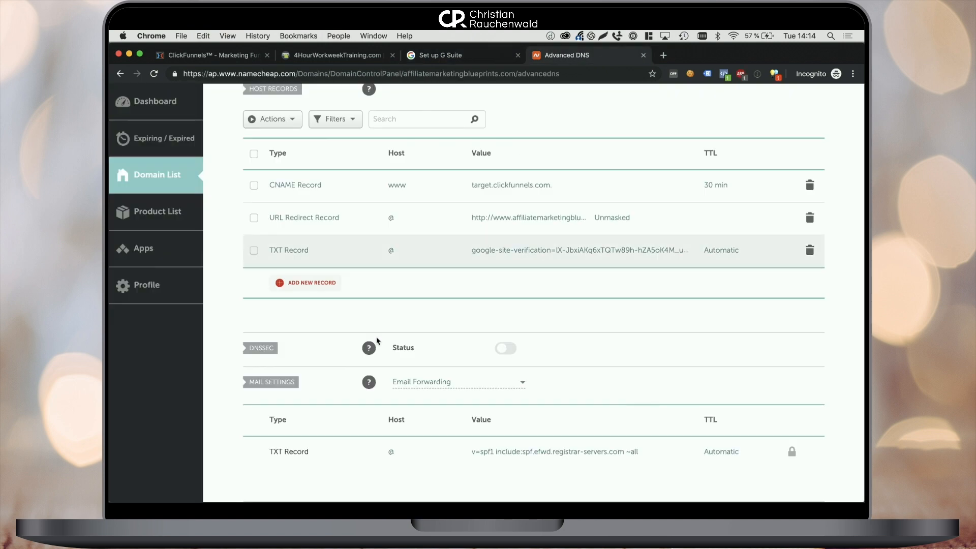
Switch mail settings to Custom MX and save an MX record: host @, ASPMX.L.GOOGLE.COM, priority 1.
left_click(426, 359)
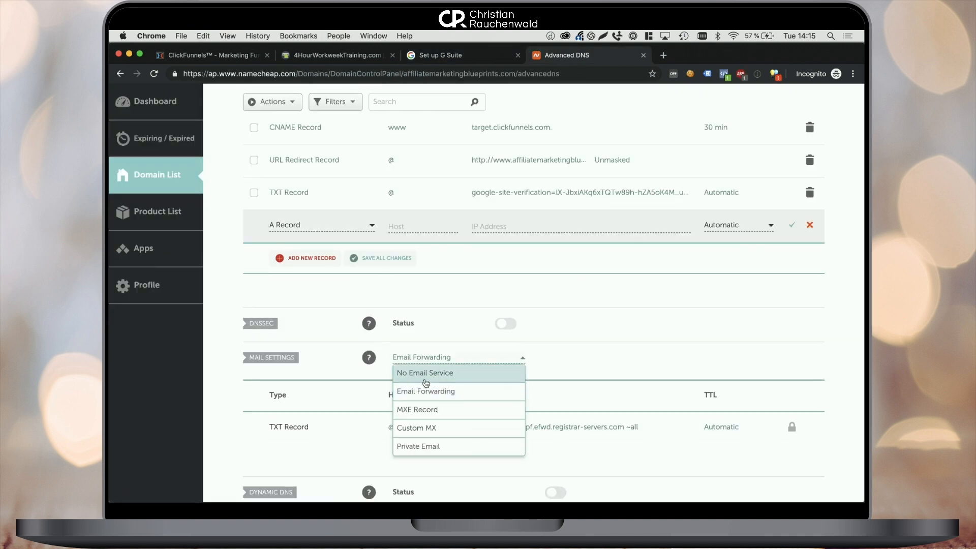
left_click(438, 429)
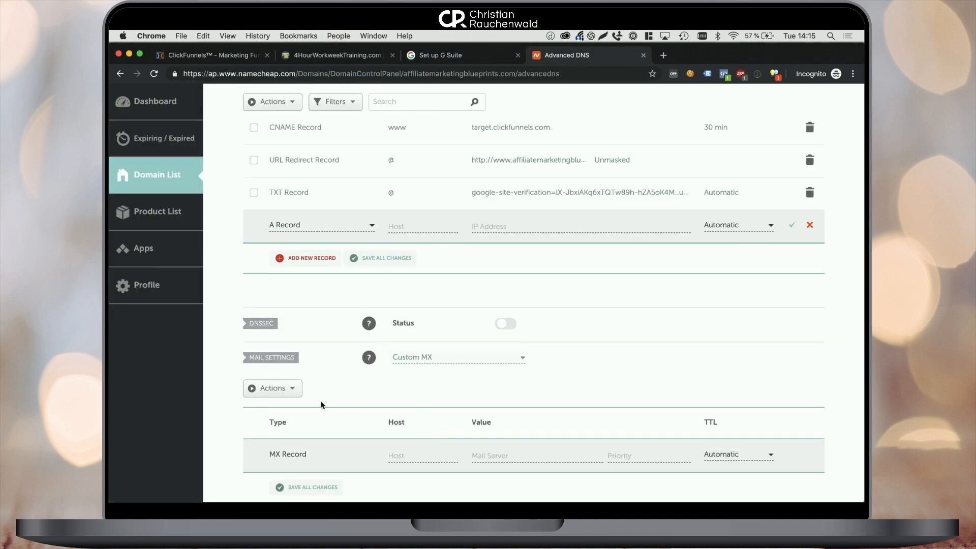
left_click(284, 388)
scroll(325, 390, "down", 2)
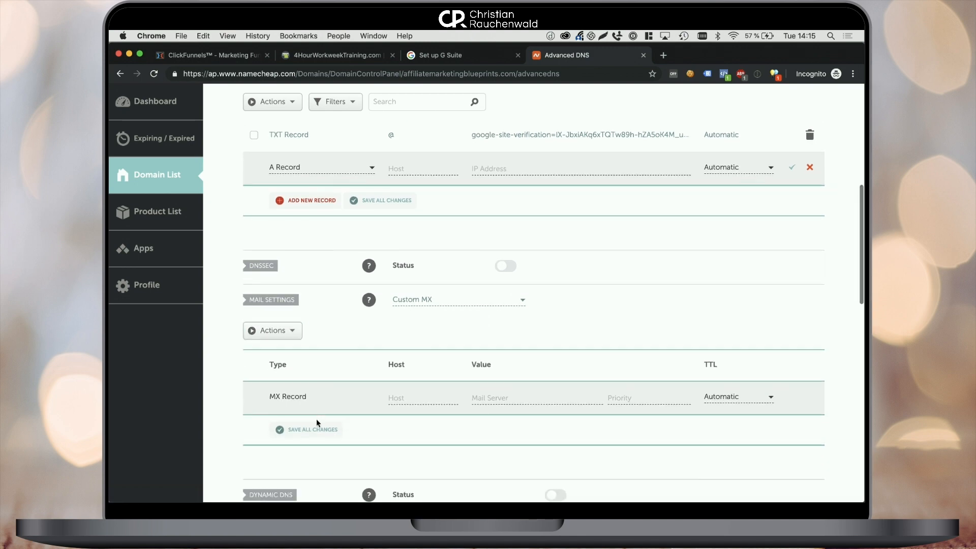
left_click(414, 400)
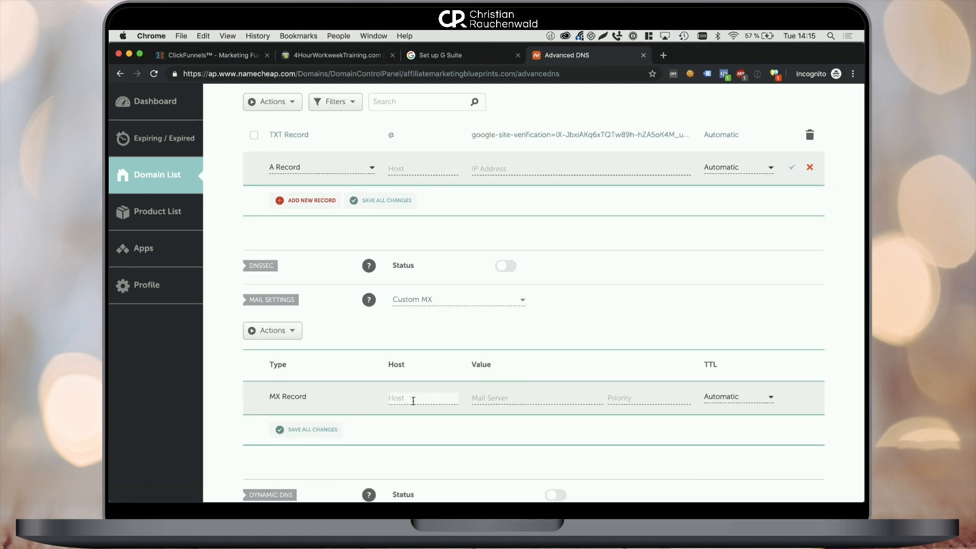
key("super+v")
key("super+a")
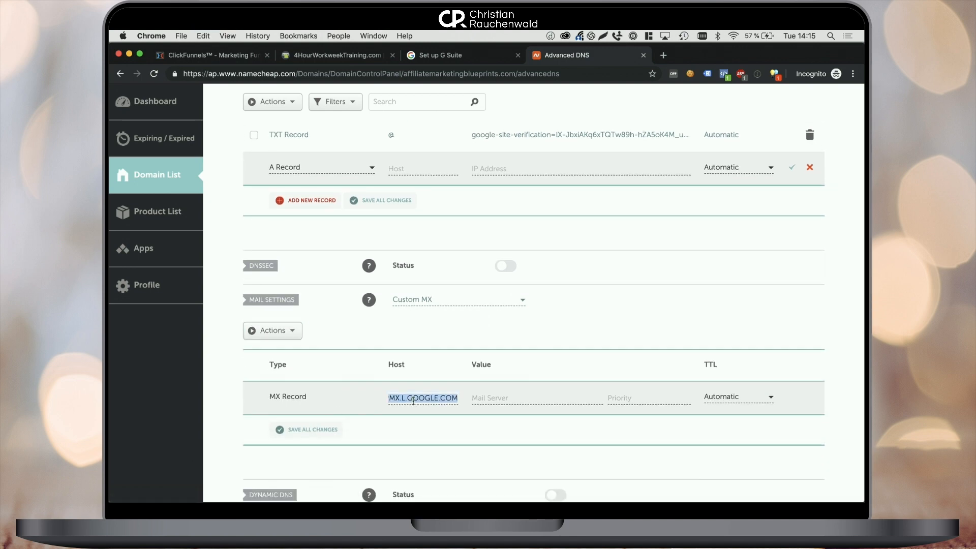
type("@")
key("Tab")
key("super+v")
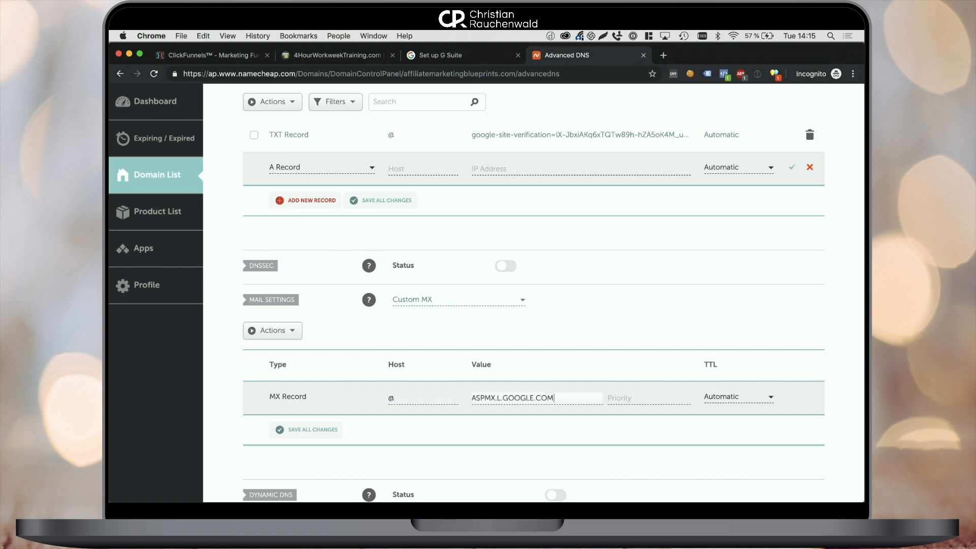
key("Tab")
type("1")
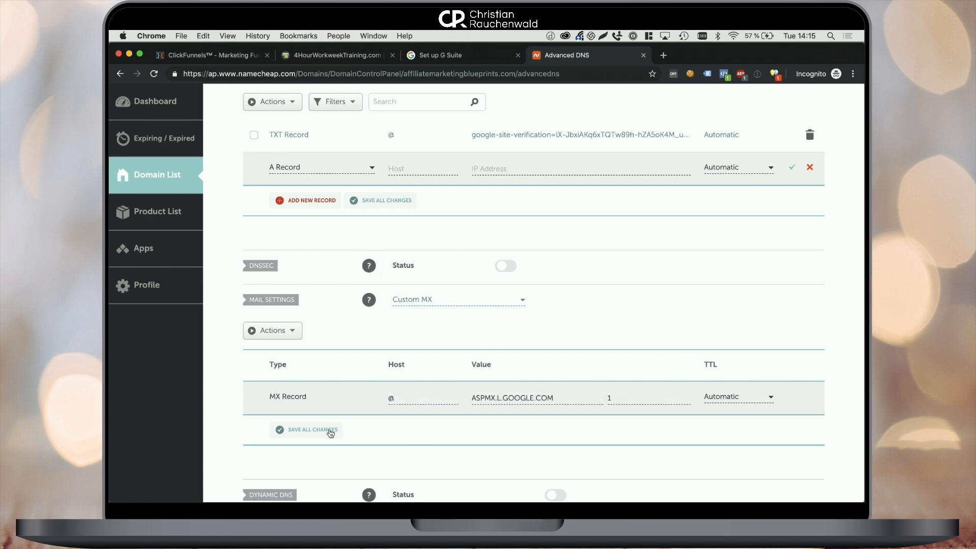
scroll(324, 433, "down", 2)
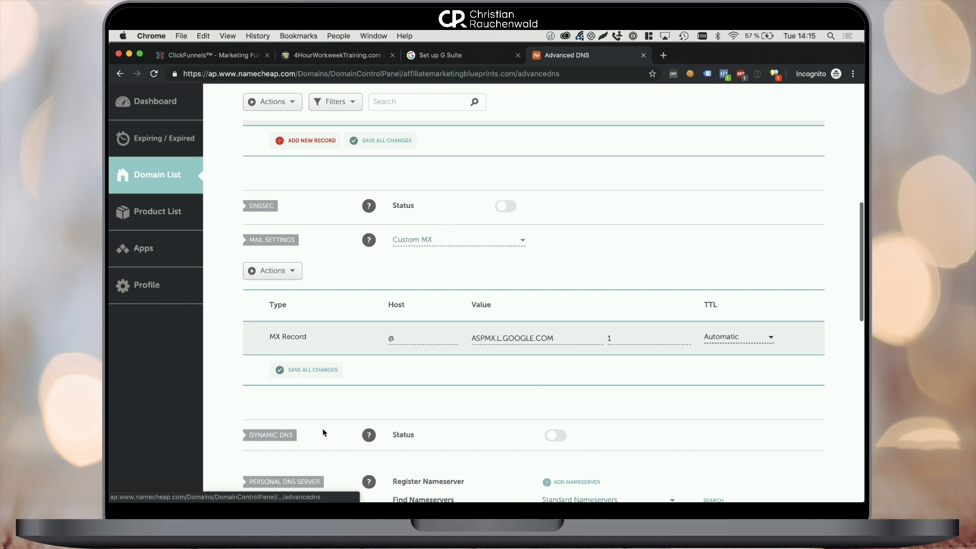
left_click(323, 371)
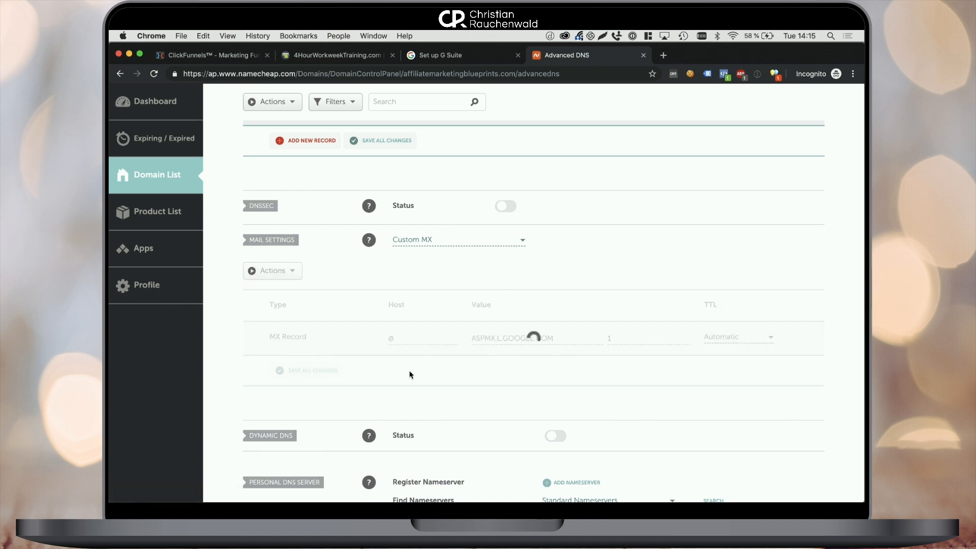
Add a second MX record: host @, ALT1.ASPMX.L.GOOGLE.COM, priority 5.
left_click(442, 55)
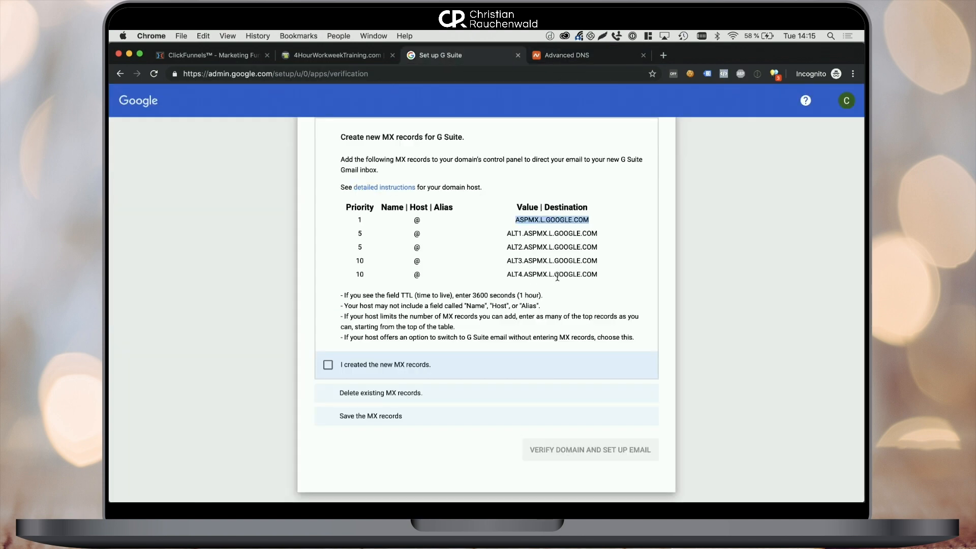
left_click_drag(508, 234, 597, 233)
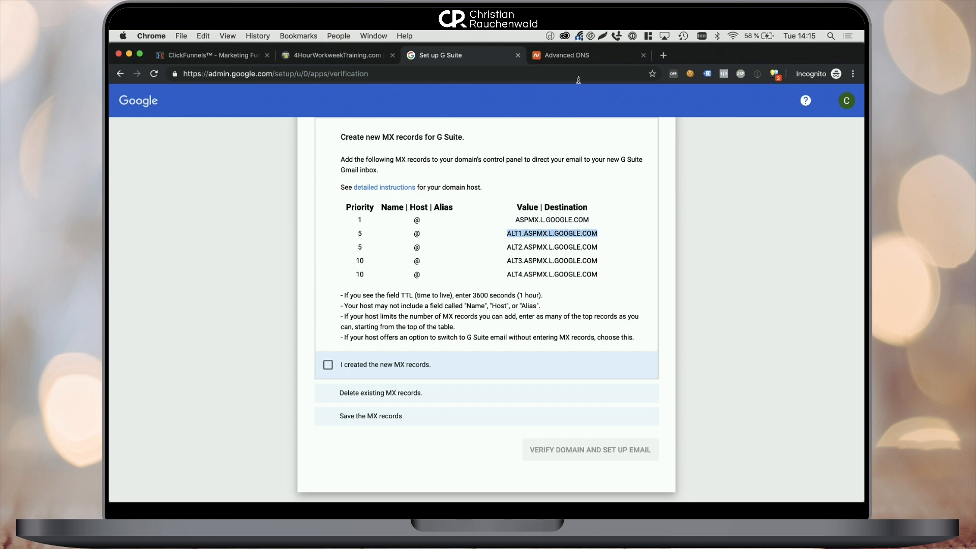
left_click(565, 56)
left_click(327, 367)
scroll(327, 367, "down", 3)
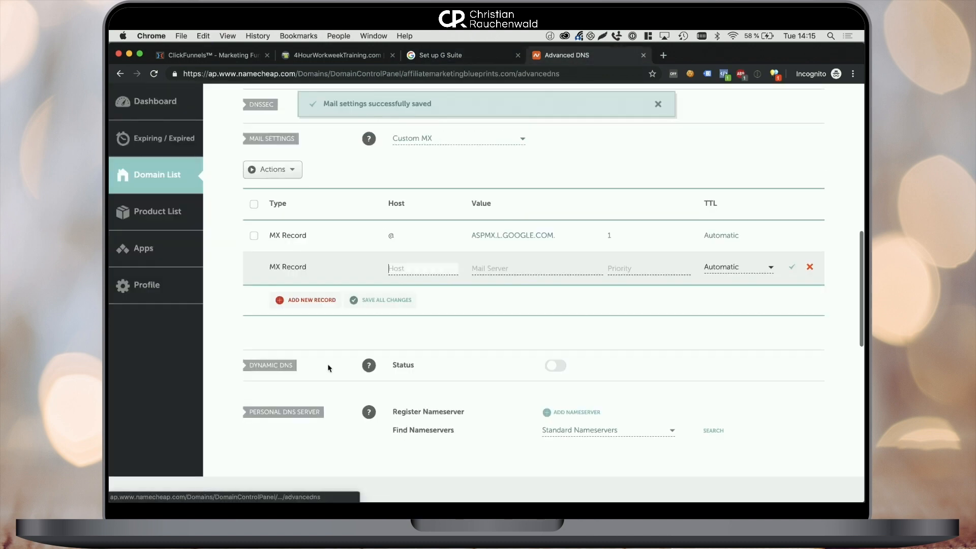
type("@")
key("Tab")
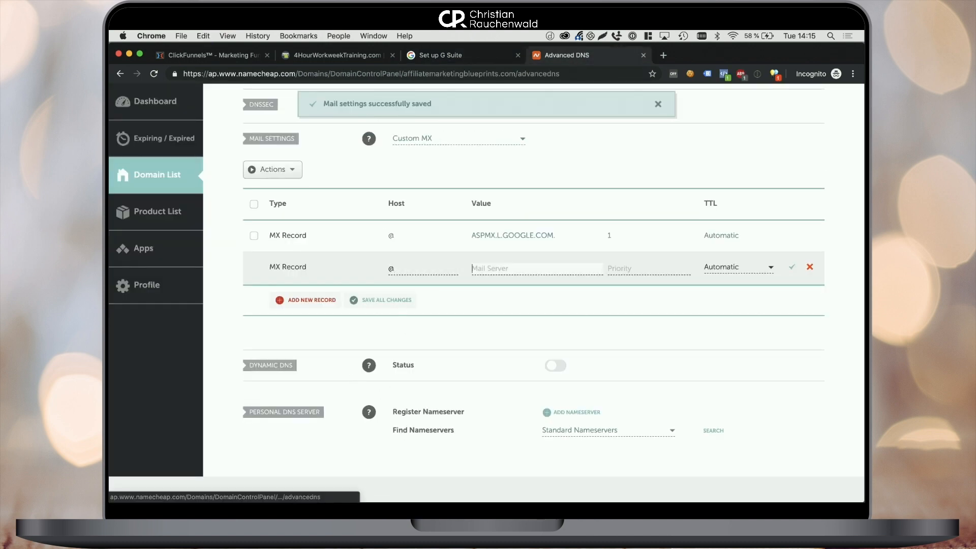
key("super+v")
key("Tab")
type("5")
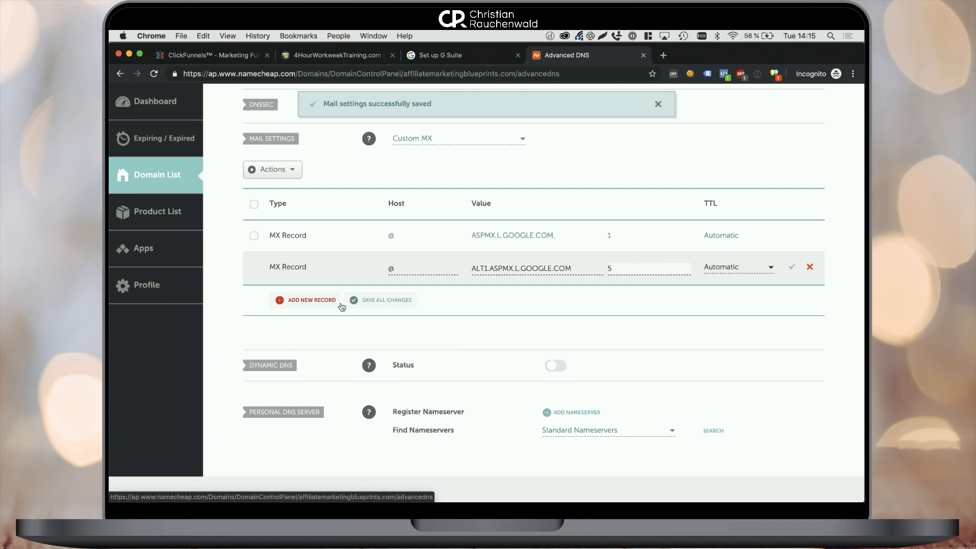
Add a third MX record: host @, ALT2.ASPMX.L.GOOGLE.COM, priority 5.
left_click(315, 301)
scroll(333, 287, "down", 2)
type("@")
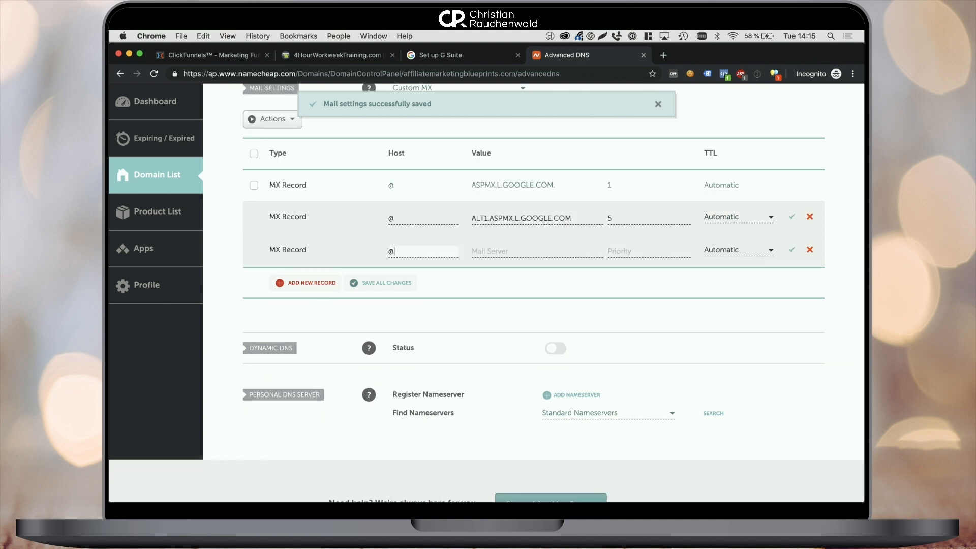
left_click(452, 58)
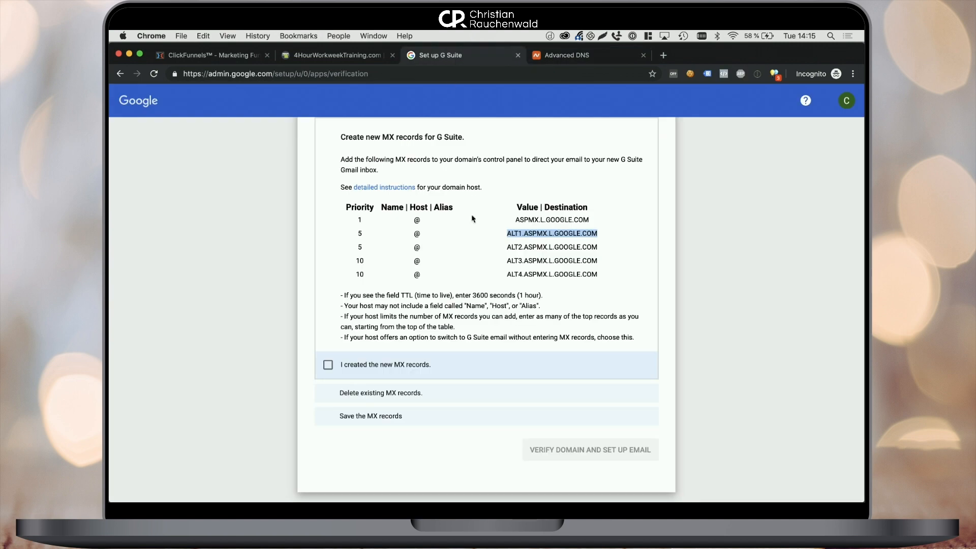
left_click_drag(509, 247, 603, 245)
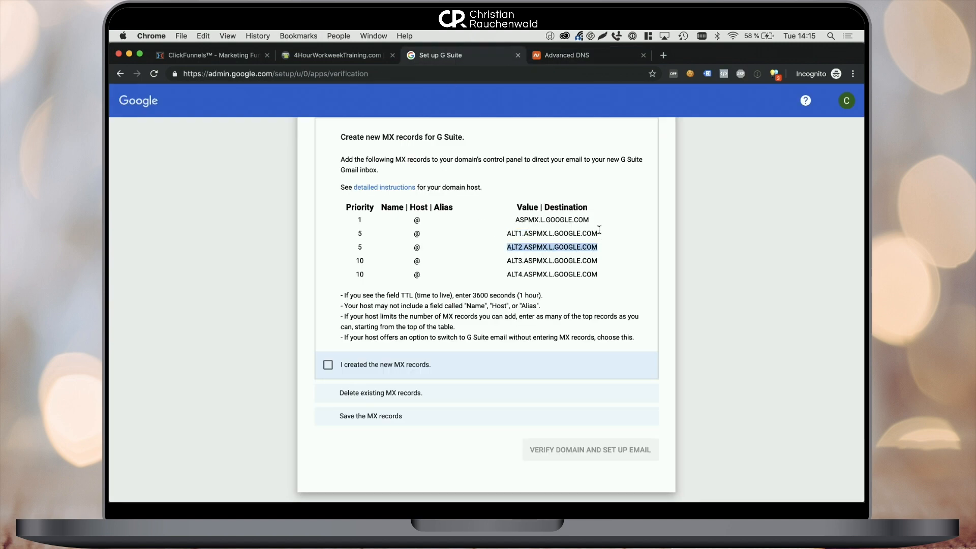
left_click(561, 60)
left_click(505, 256)
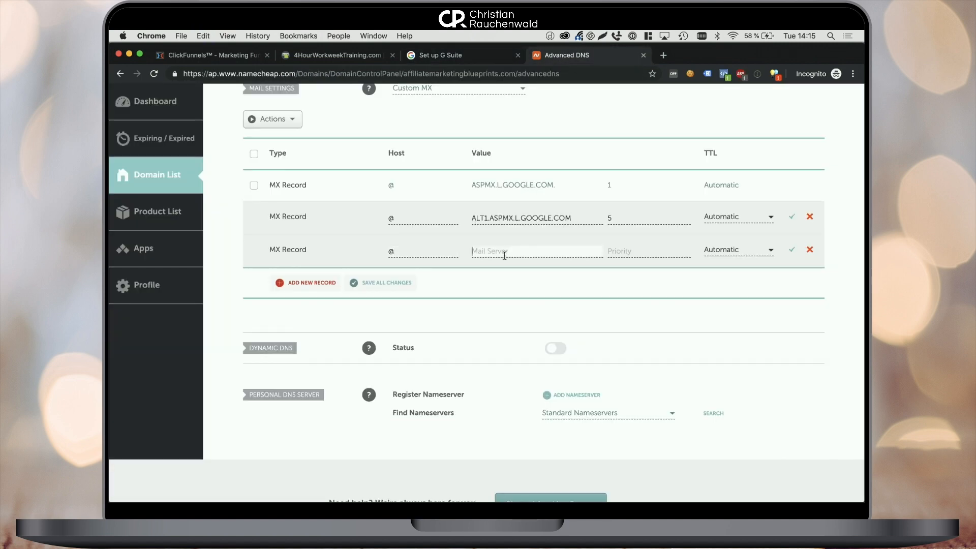
key("super+v")
key("Tab")
type("5")
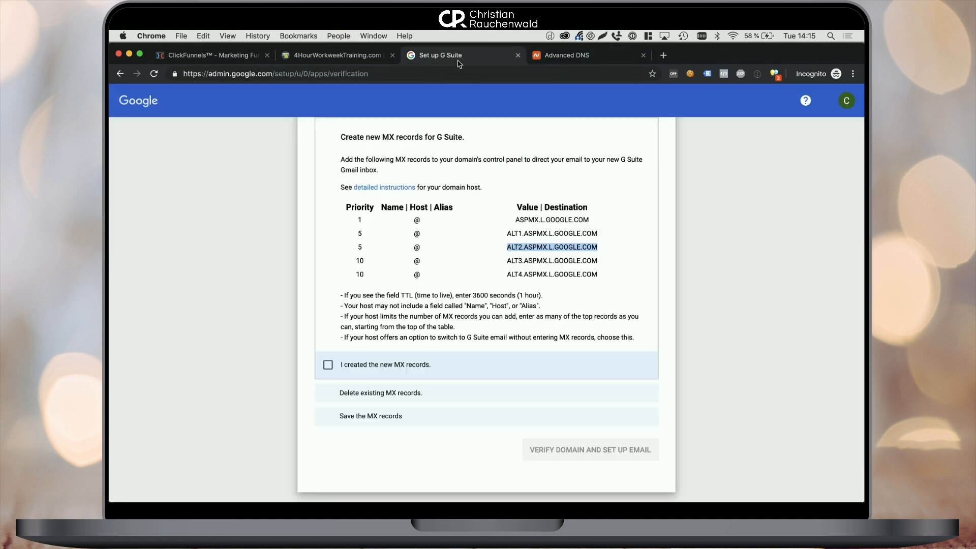
Add a fourth MX record: host @, ALT3.ASPMX.L.GOOGLE.COM, priority 10.
left_click(459, 61)
left_click_drag(508, 261, 599, 261)
key("super+c")
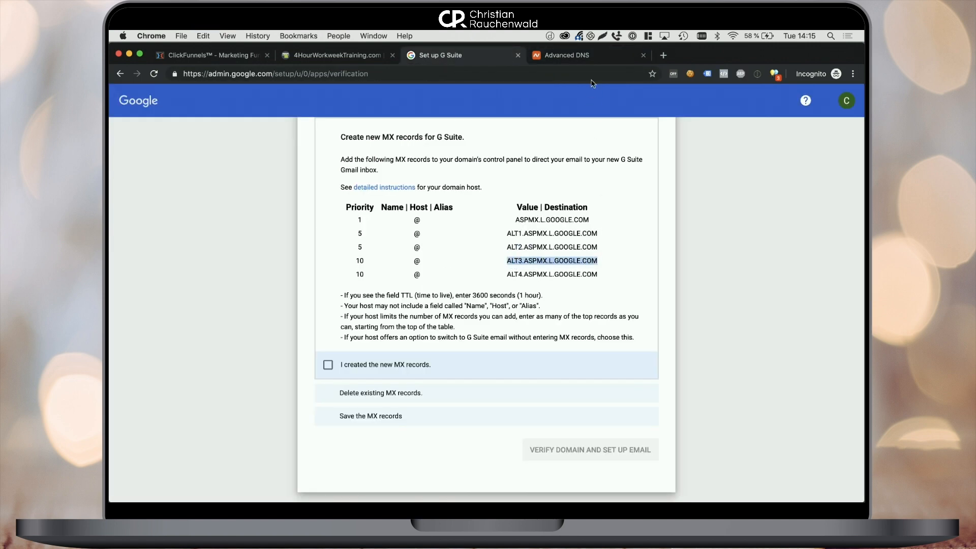
left_click(596, 54)
left_click(304, 280)
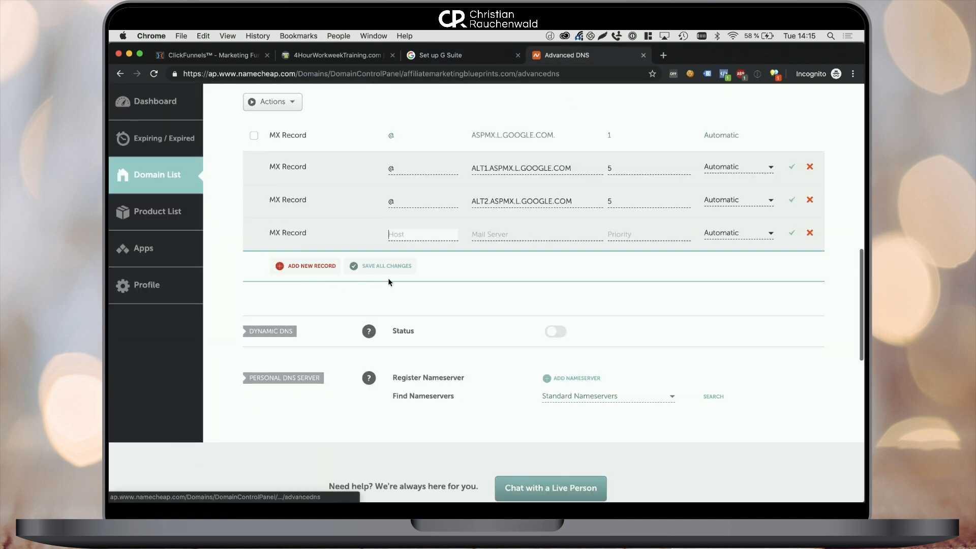
type("@")
key("Tab")
key("super+v")
key("Tab")
type("10")
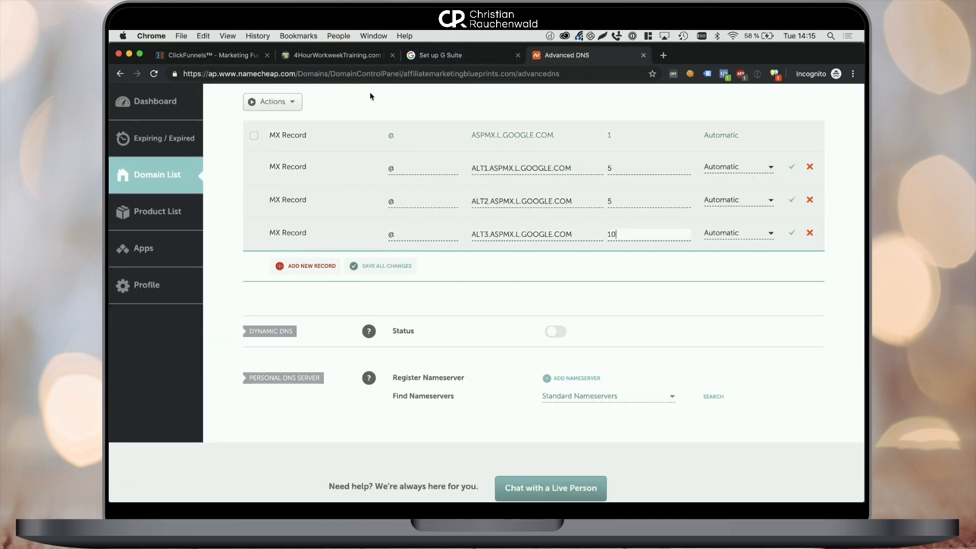
Add the fifth MX record (host @, ALT4.ASPMX.L.GOOGLE.COM, priority 10) and save all changes.
left_click(430, 55)
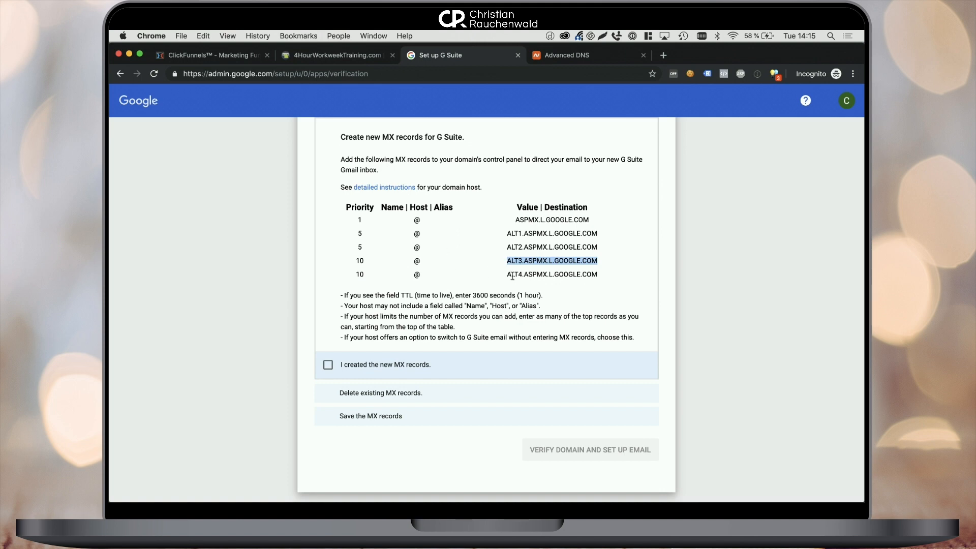
left_click_drag(508, 275, 600, 277)
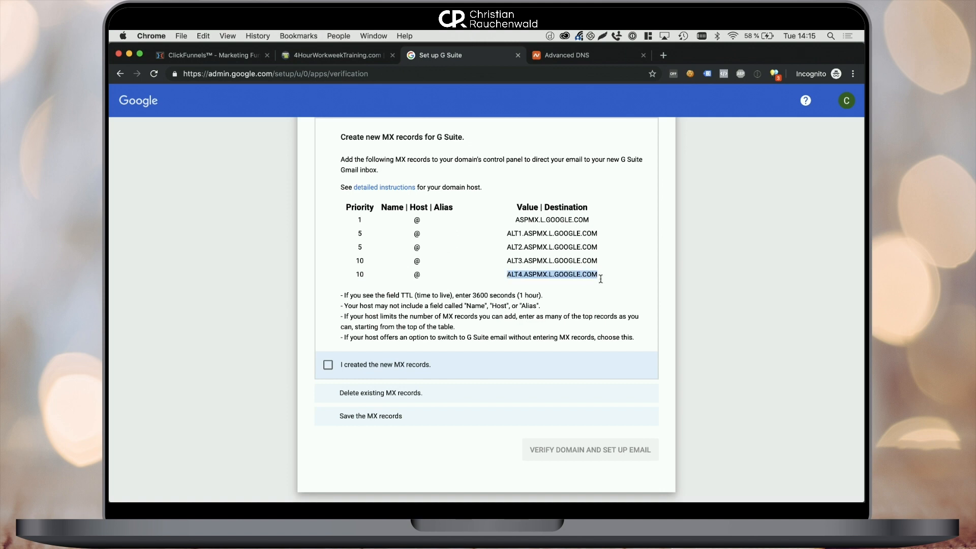
left_click(553, 51)
left_click(330, 267)
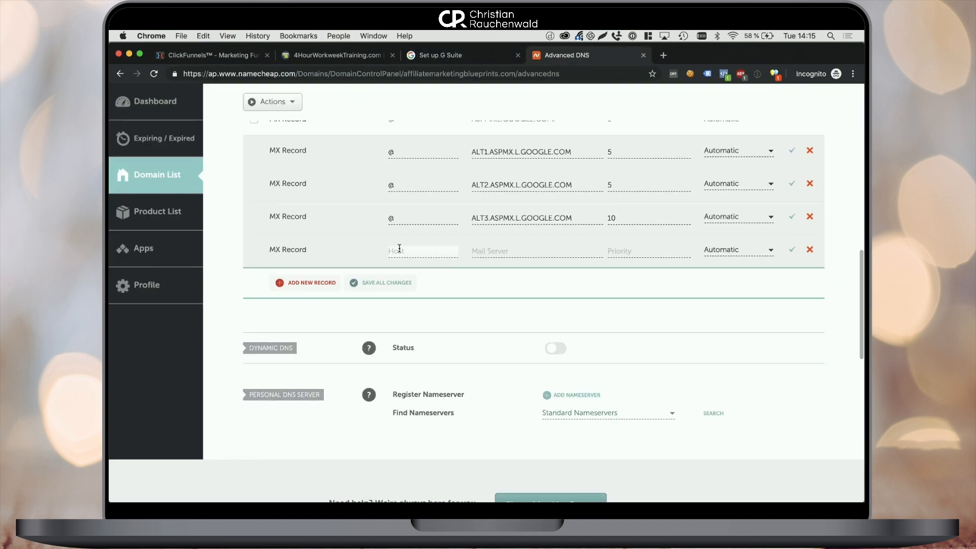
type("@")
key("Tab")
key("cmd+v")
key("Tab")
type("10")
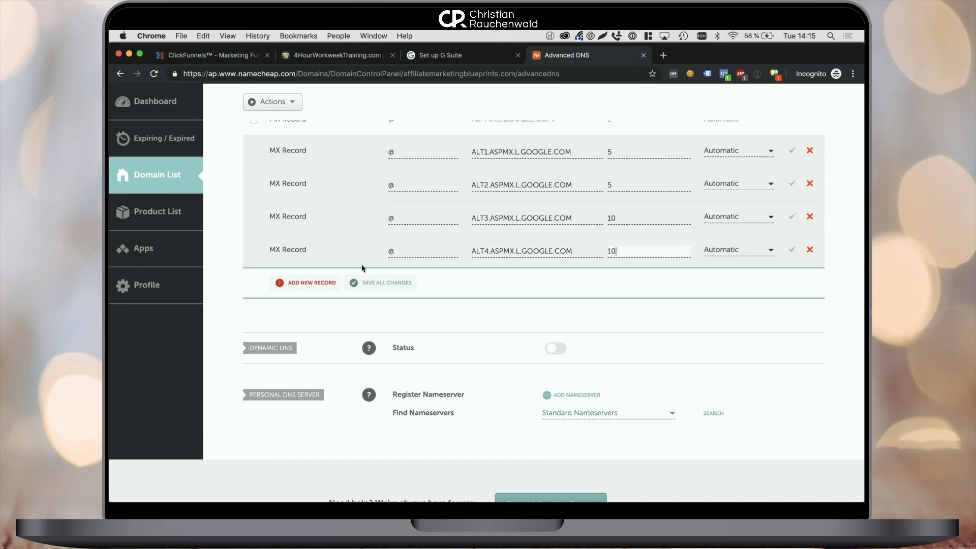
left_click(374, 283)
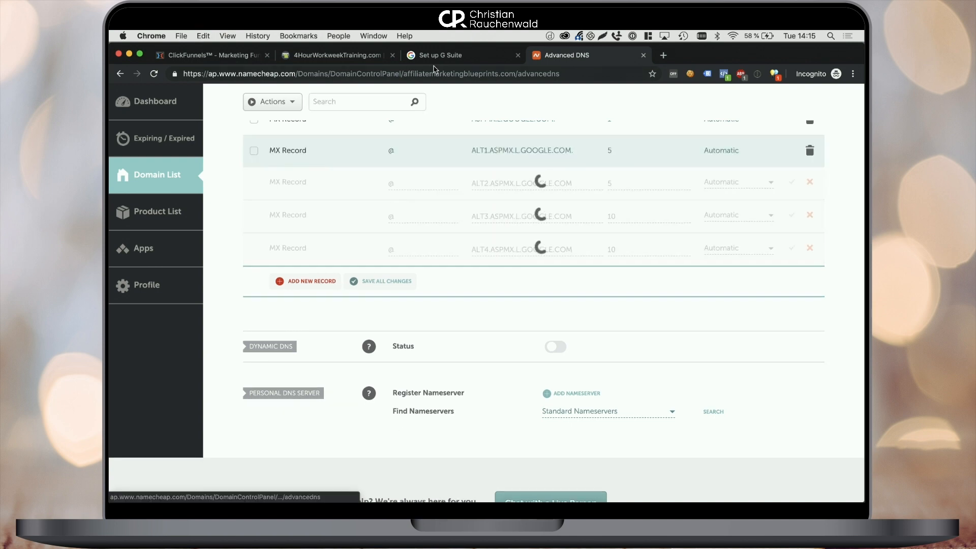
left_click(438, 56)
Tick the MX created, deleted and saved boxes, then run Verify Domain and Set Up Email.
left_click(327, 368)
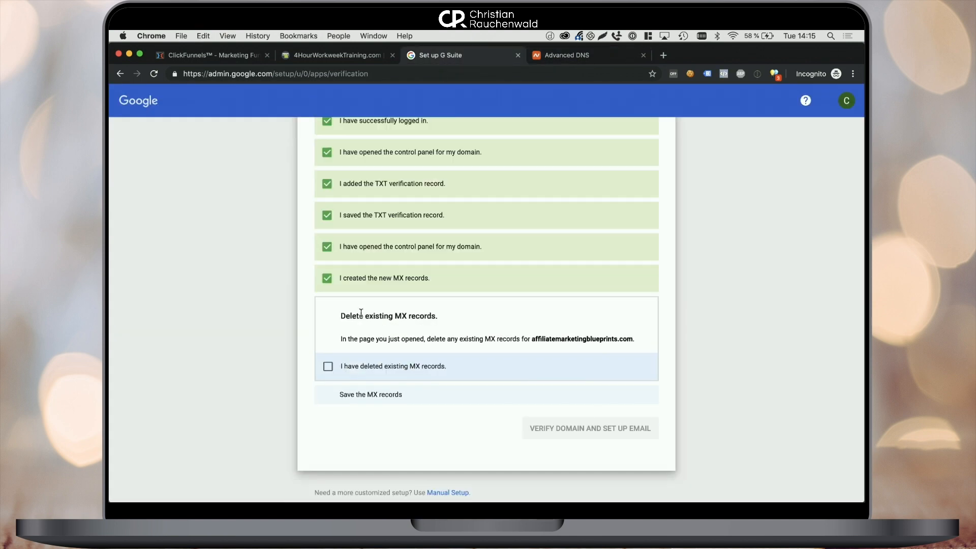
left_click(328, 367)
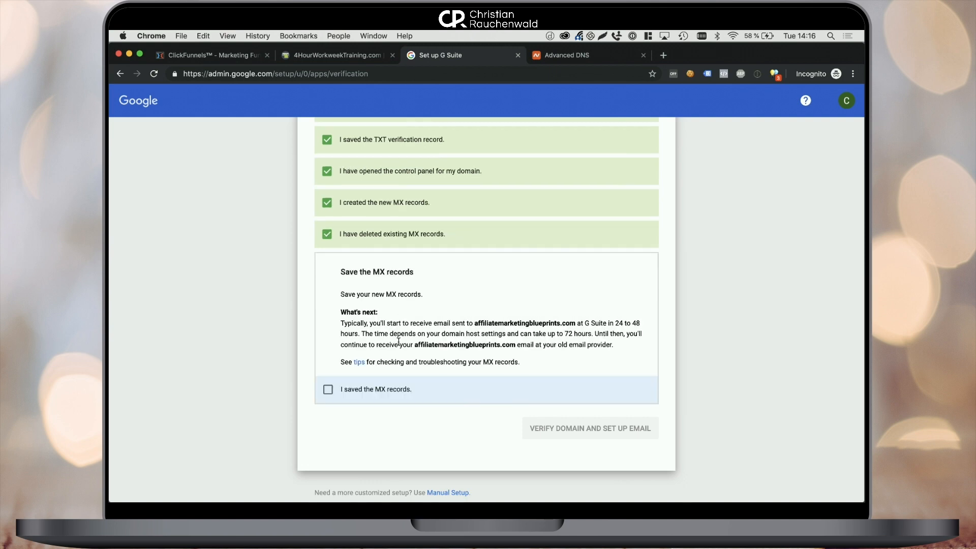
left_click(328, 389)
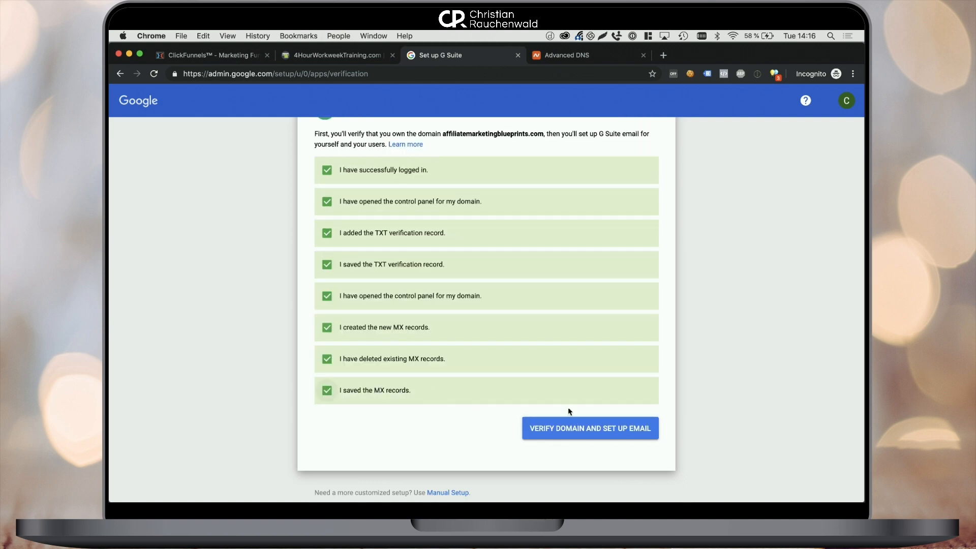
left_click(568, 429)
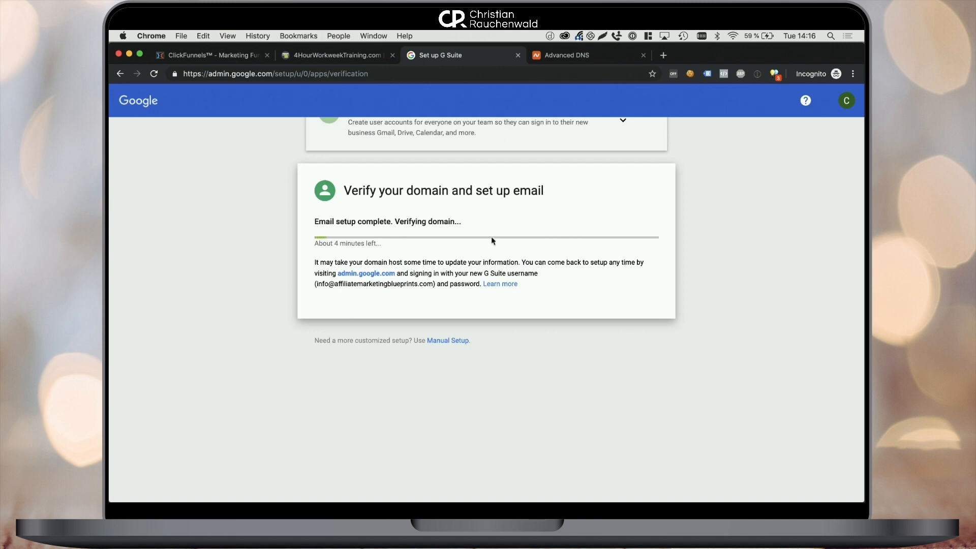
scroll(492, 241, "up", 5)
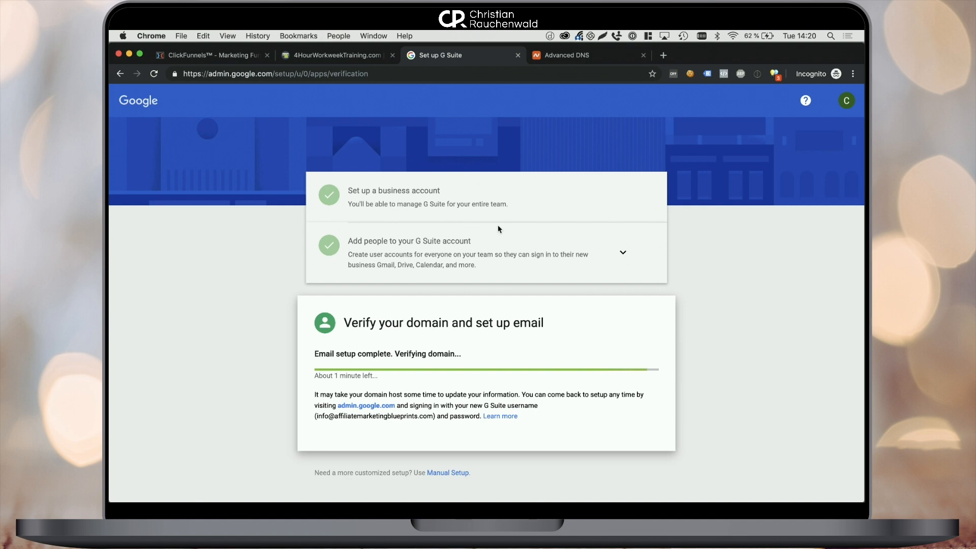
Change the verification method to 'Add a domain host record'.
left_click(630, 450)
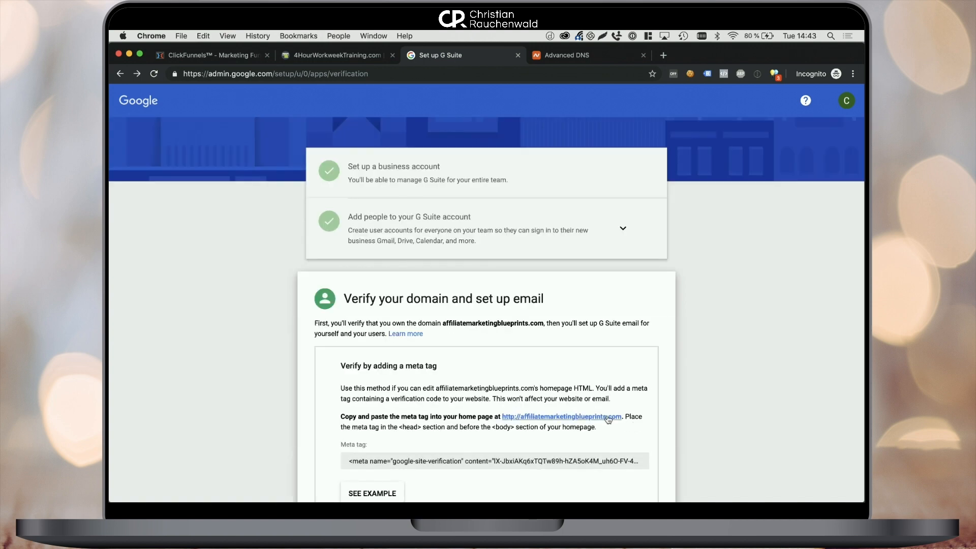
scroll(589, 399, "down", 5)
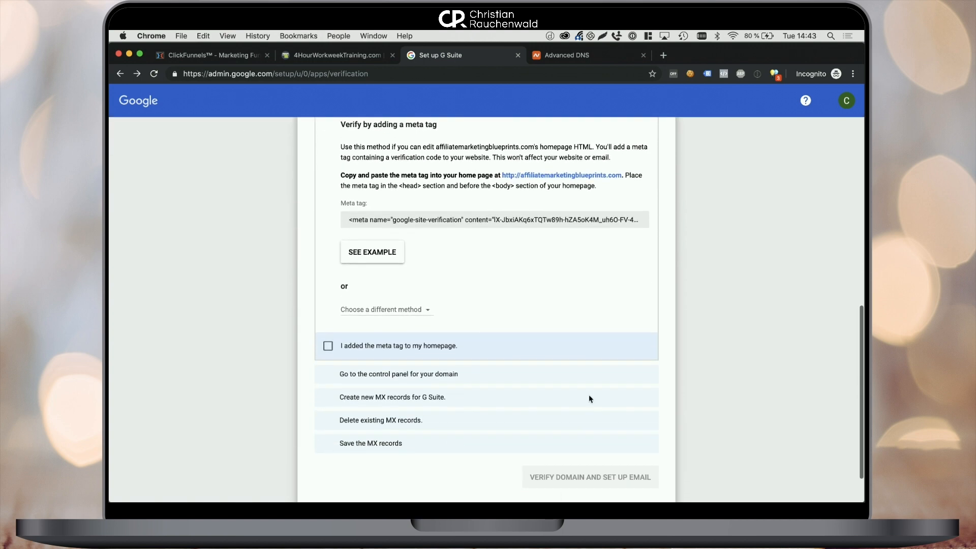
scroll(396, 261, "up", 1)
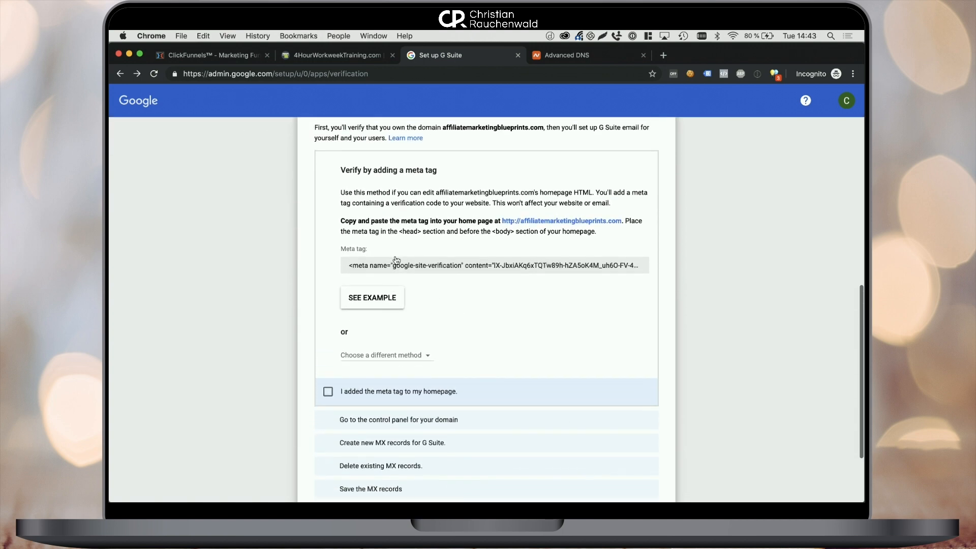
scroll(397, 270, "down", 2)
left_click(396, 276)
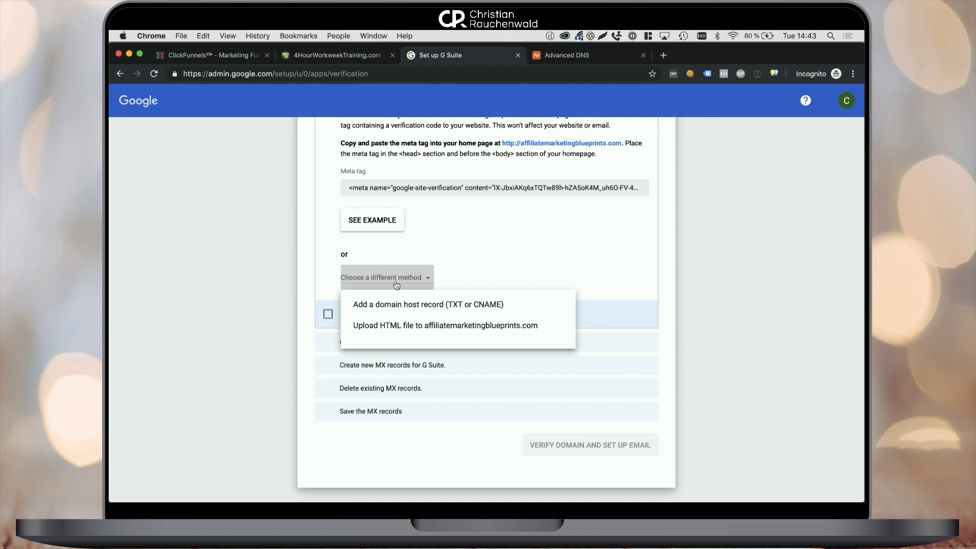
left_click(397, 308)
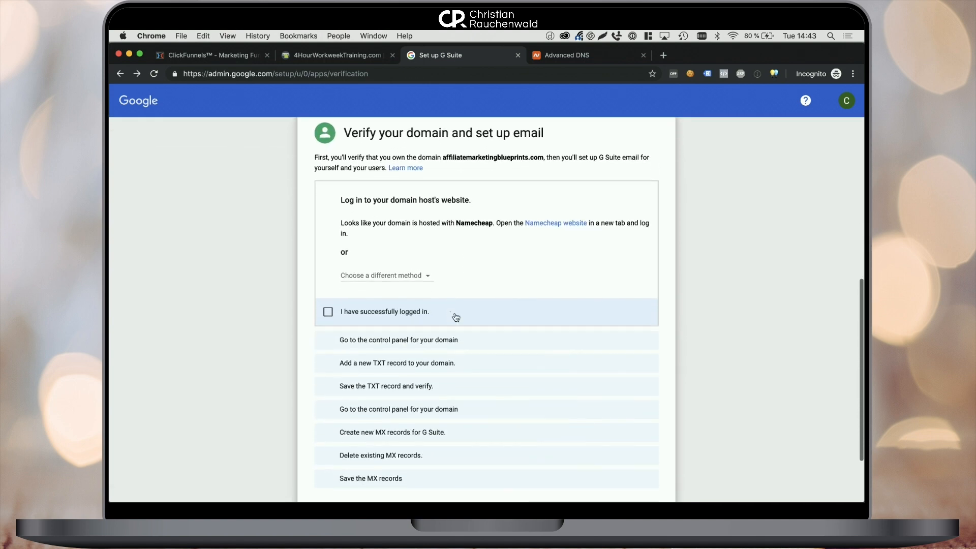
left_click(422, 276)
left_click(435, 257)
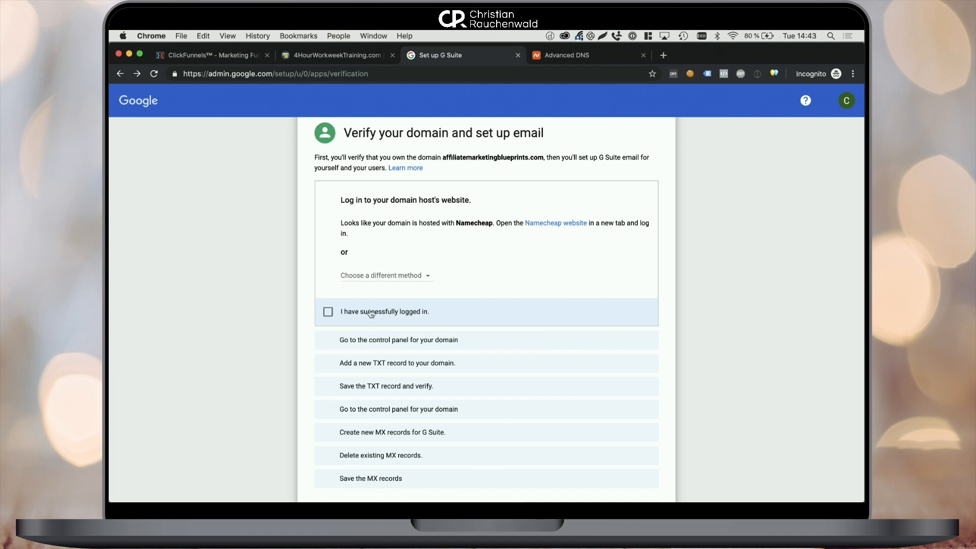
Tick the login and control-panel boxes, choose the CNAME option, and copy the host label.
left_click(371, 314)
left_click(413, 258)
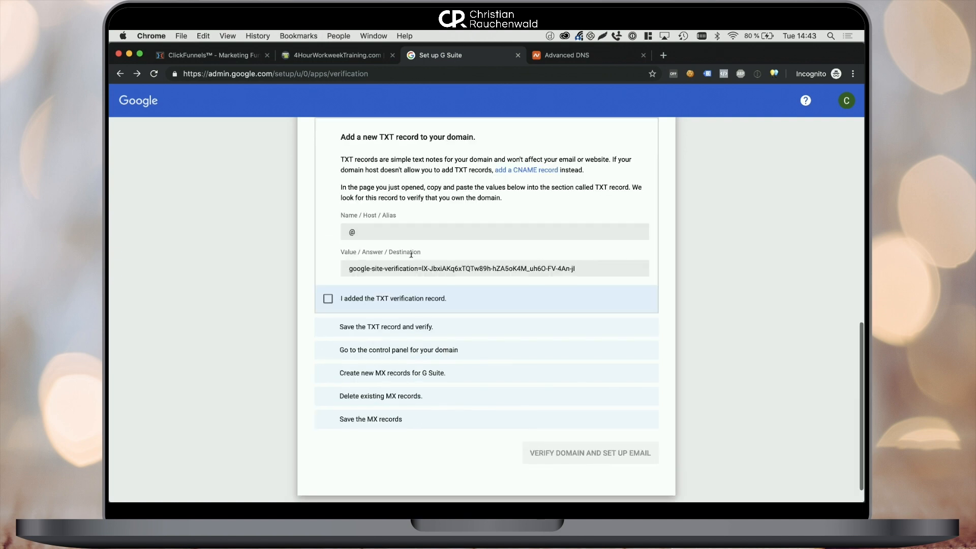
left_click(517, 169)
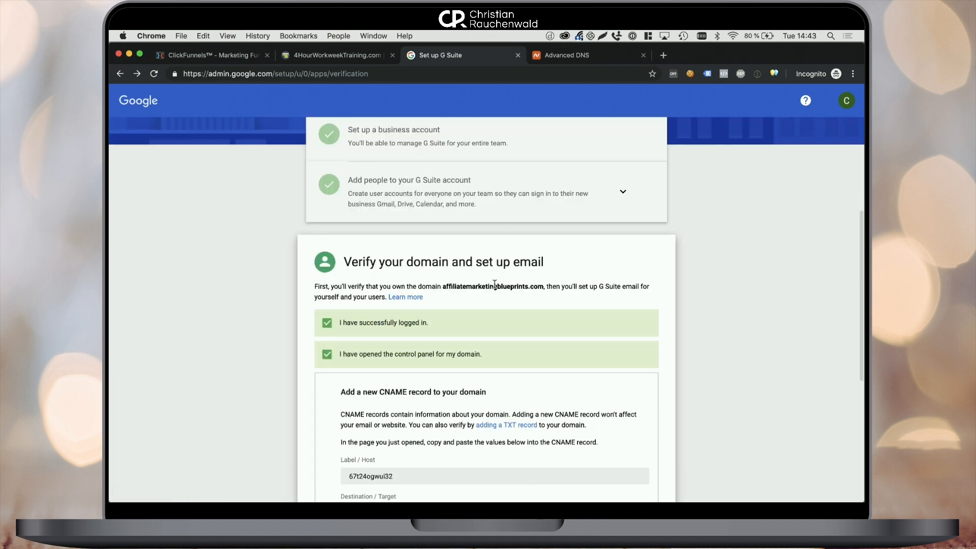
double_click(440, 320)
key("super+c")
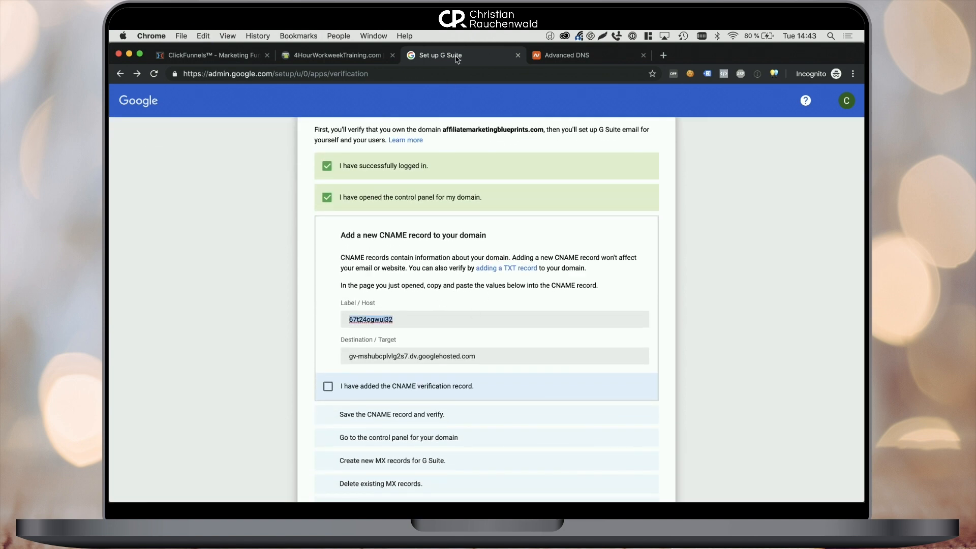
left_click(567, 56)
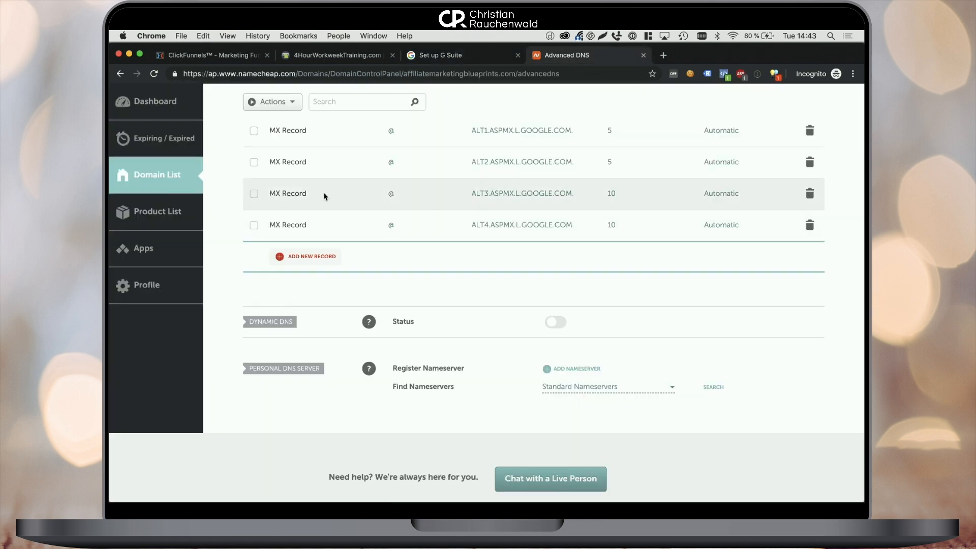
Add a new CNAME record in Namecheap with Google's copied host label as its host.
scroll(319, 227, "up", 10)
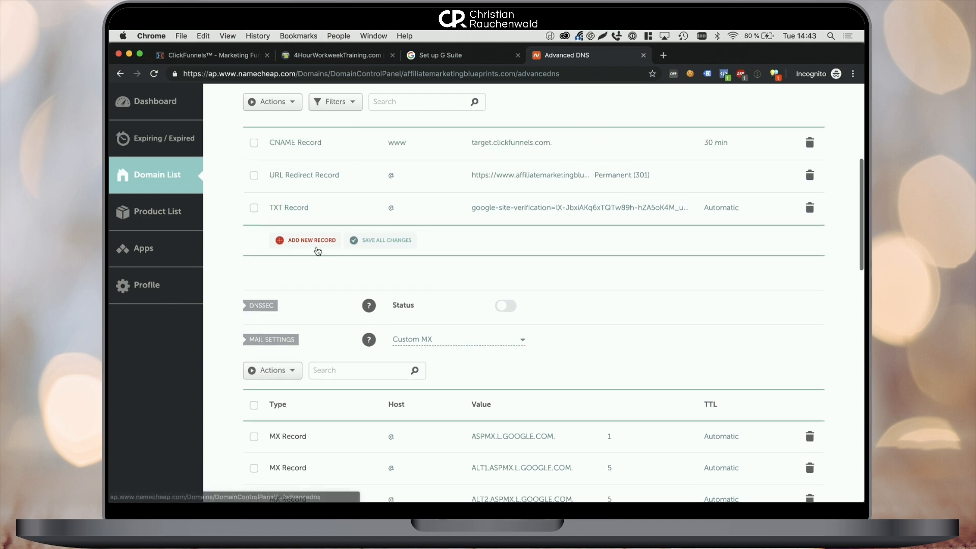
left_click(316, 247)
scroll(315, 299, "down", 2)
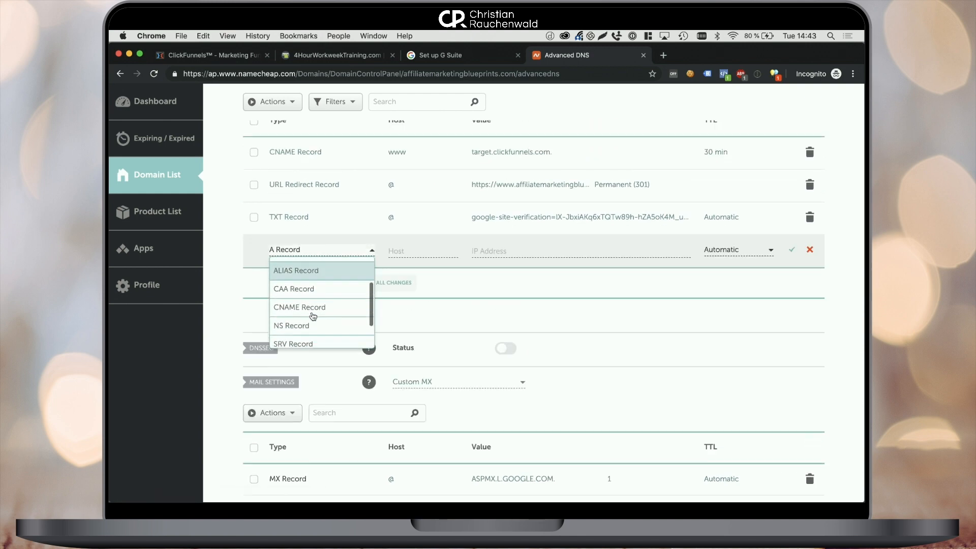
left_click(315, 294)
left_click(405, 252)
type("@")
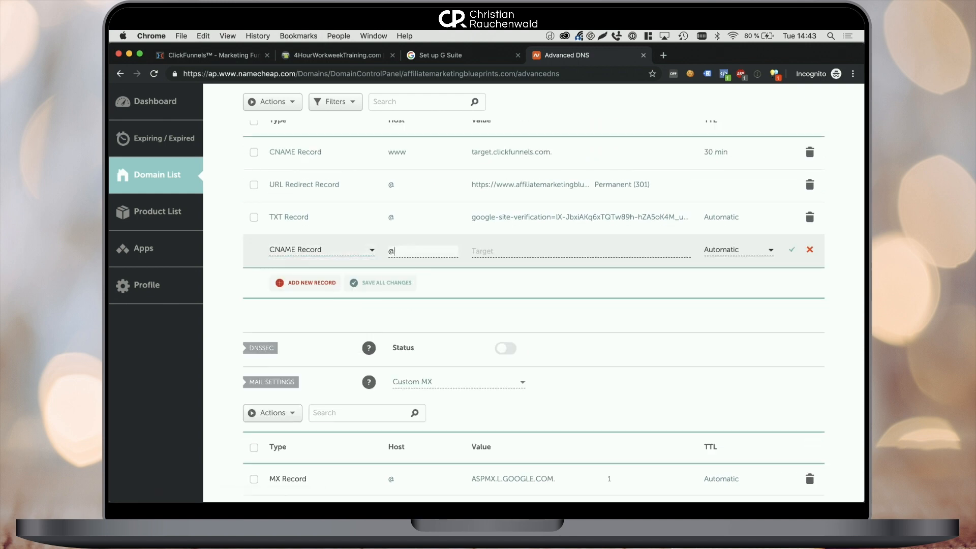
key("BackSpace")
key("super+v")
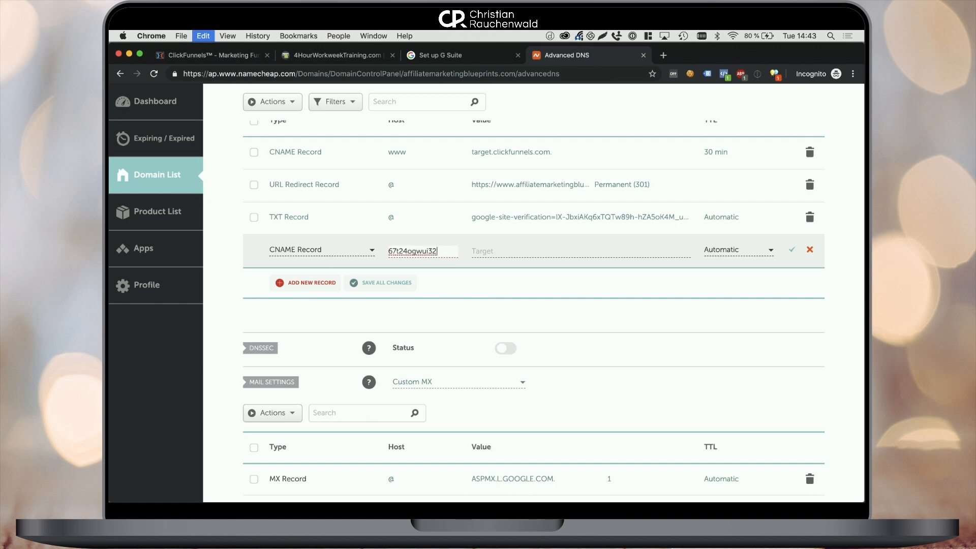
Set the CNAME target to the googlehosted.com value from G Suite and save all changes.
left_click(447, 56)
left_click(416, 355)
key("super+c")
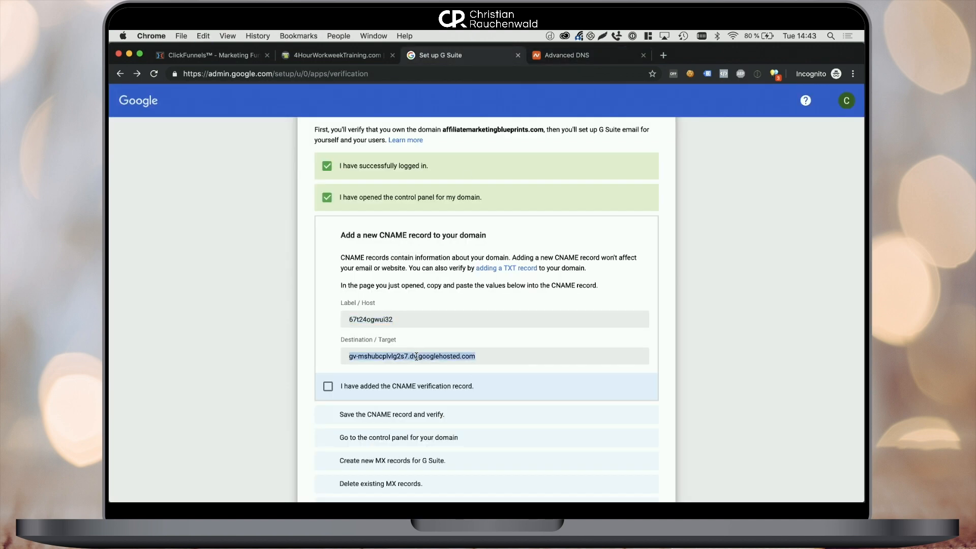
left_click(554, 55)
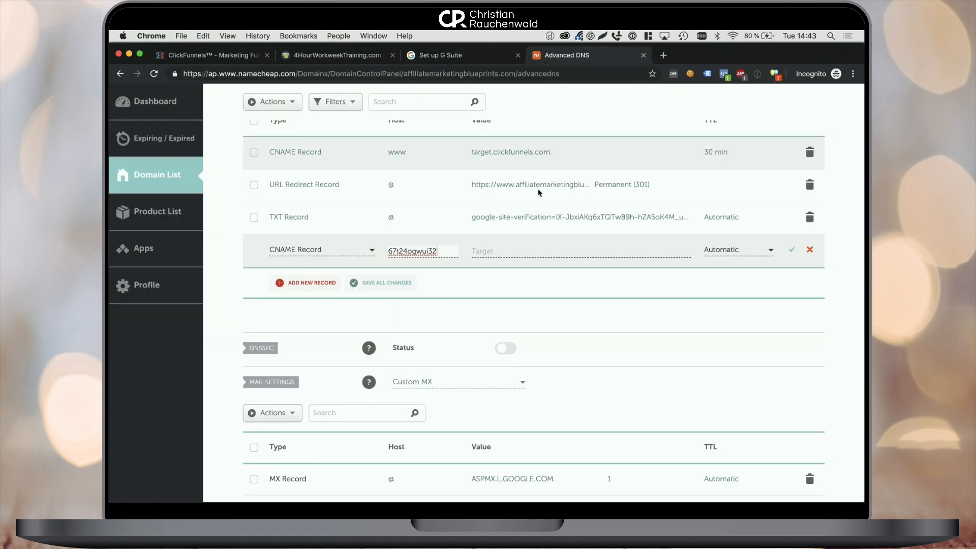
left_click(519, 249)
key("super+v")
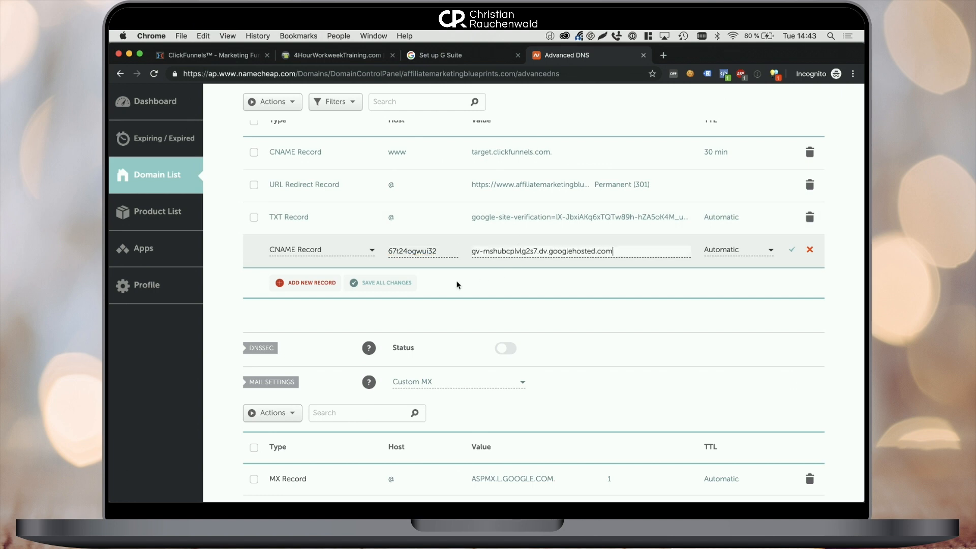
left_click(394, 287)
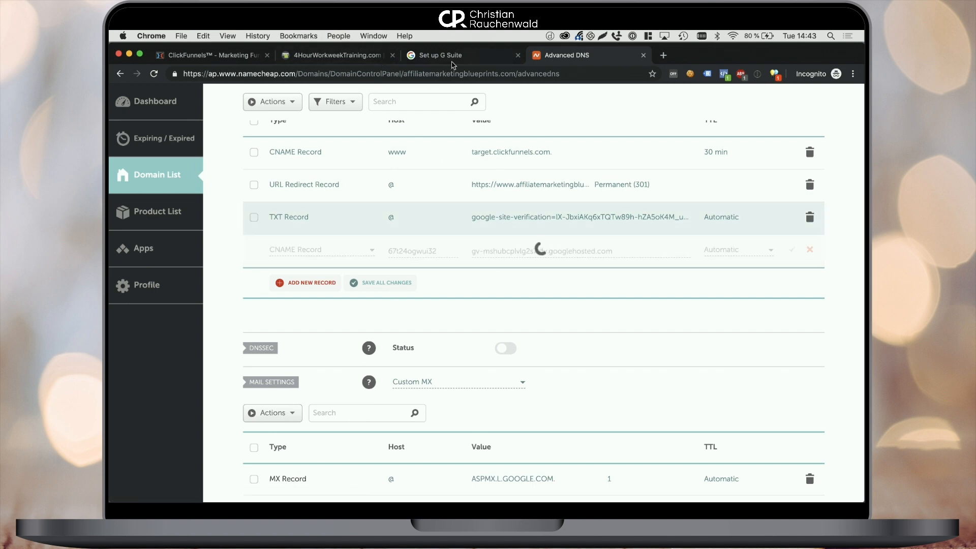
left_click(447, 55)
Tick the three CNAME and three MX checklist boxes, then verify the domain and set up email.
left_click(330, 387)
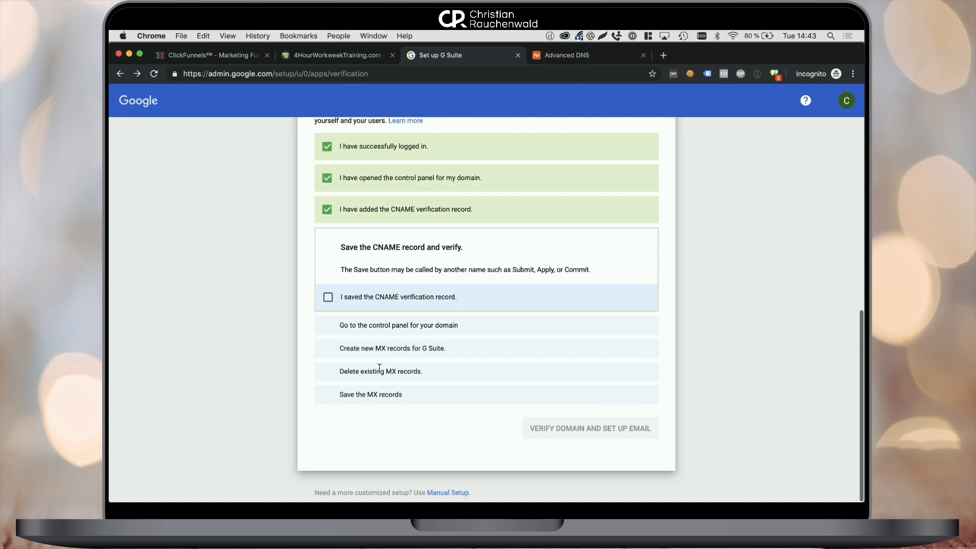
left_click(348, 302)
left_click(370, 322)
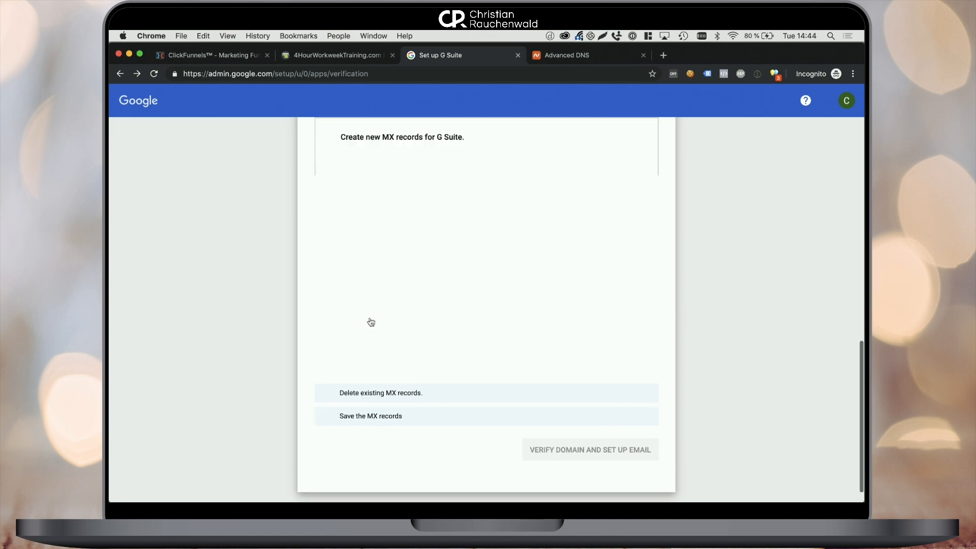
left_click(385, 366)
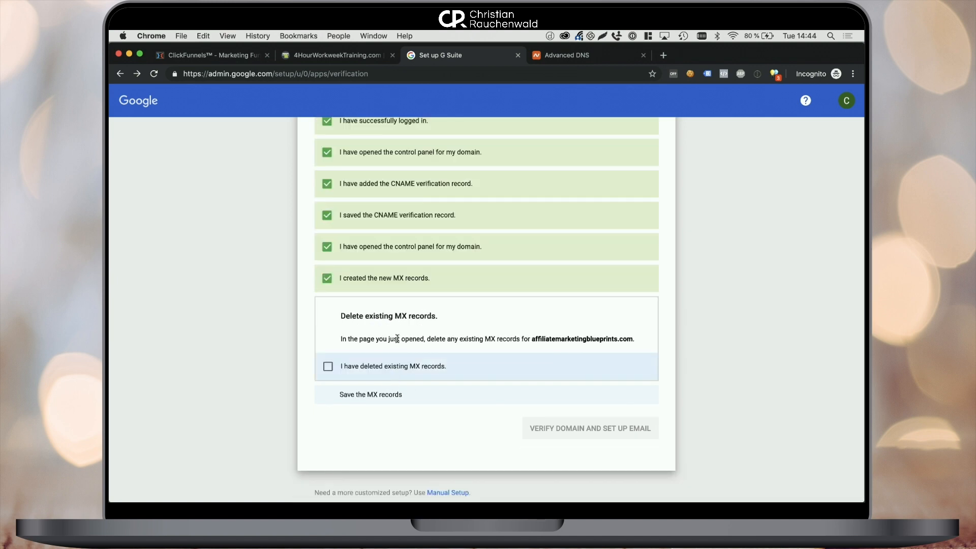
left_click(388, 366)
left_click(378, 446)
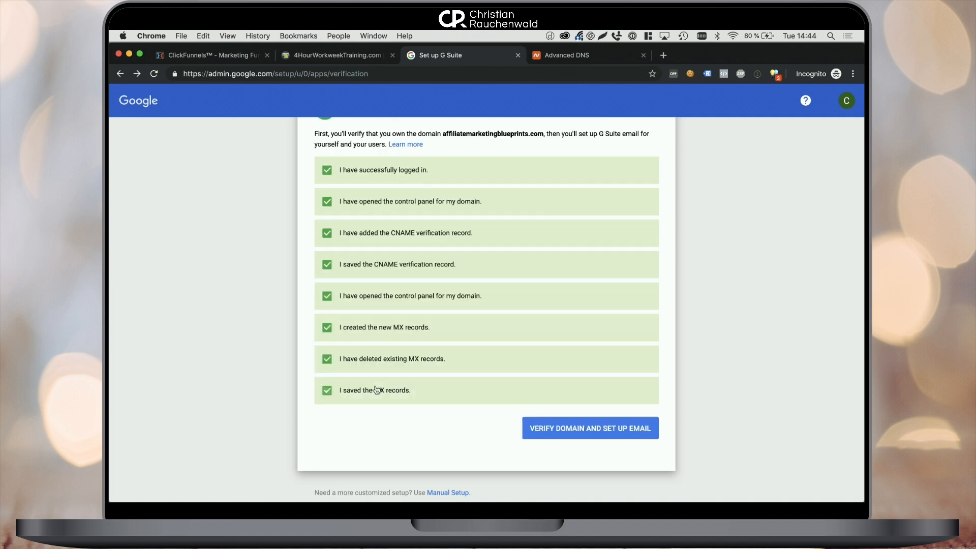
left_click(537, 427)
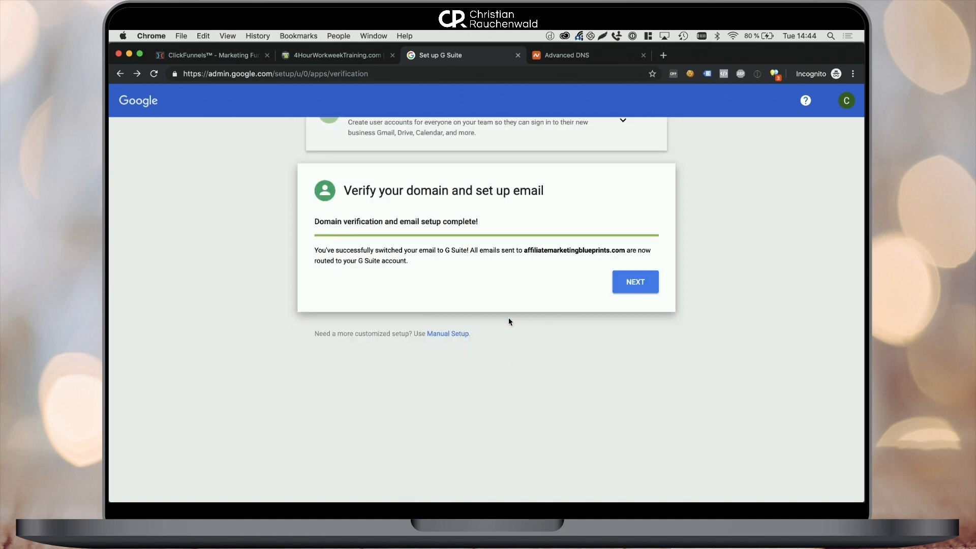
Continue to the plans page and pick G Suite Basic at $6.00/user/month over Business and Enterprise.
left_click(624, 288)
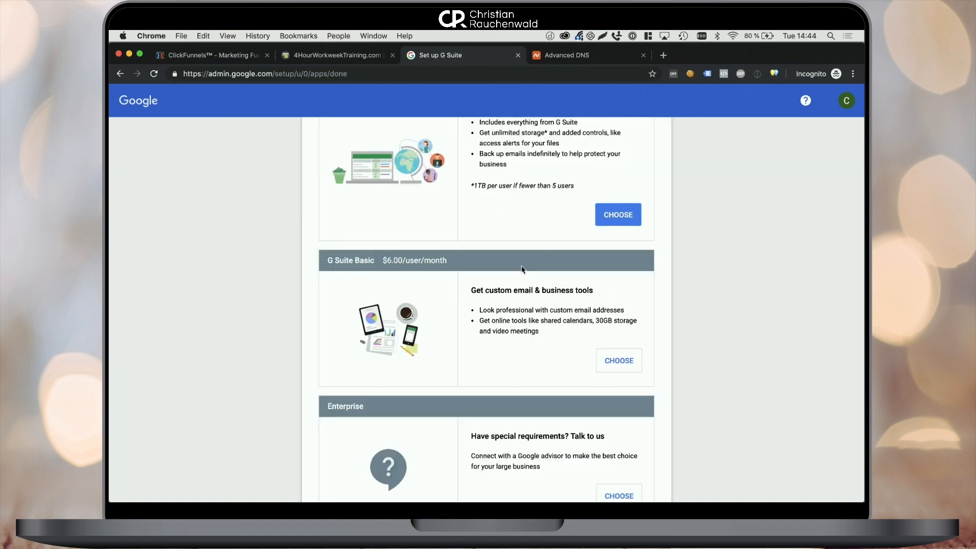
scroll(522, 269, "up", 3)
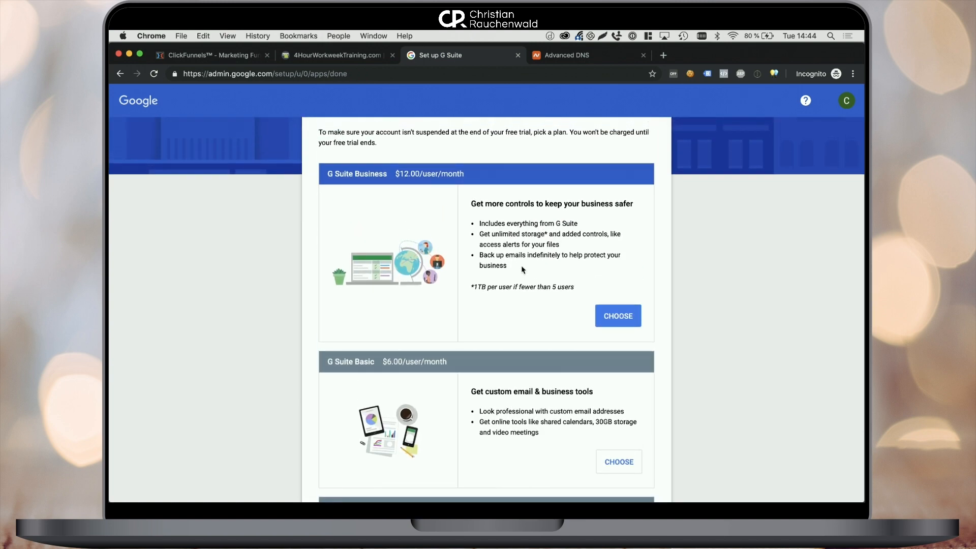
scroll(522, 270, "down", 3)
scroll(522, 270, "down", 2)
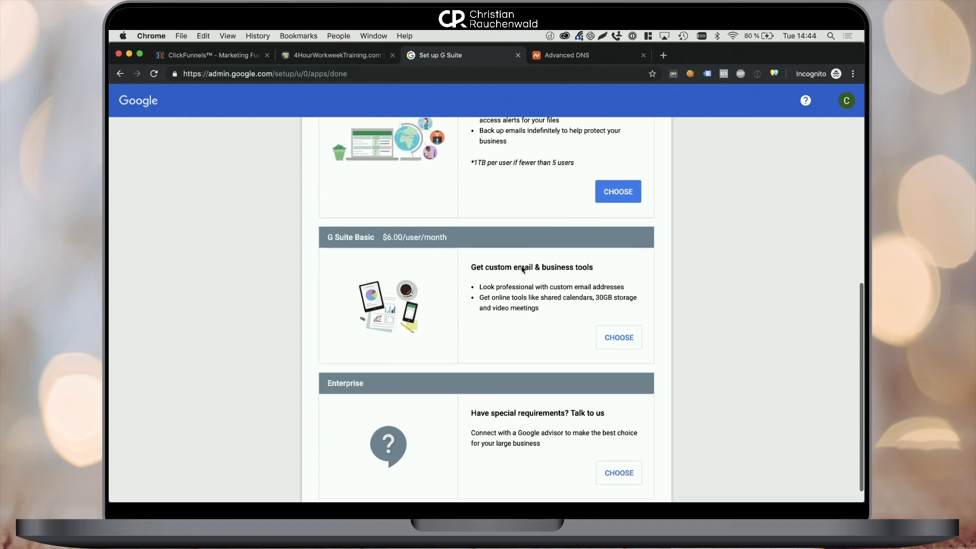
scroll(617, 325, "up", 5)
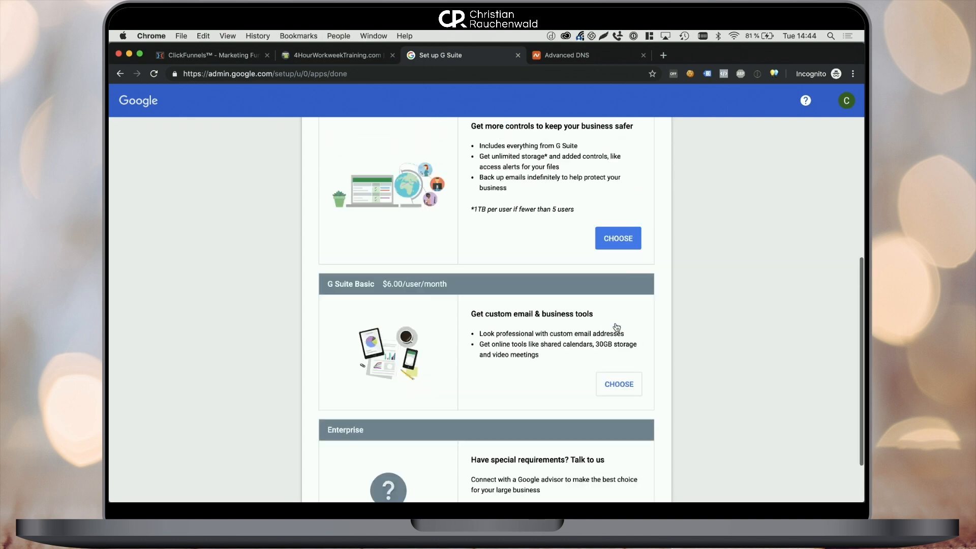
scroll(616, 326, "down", 1)
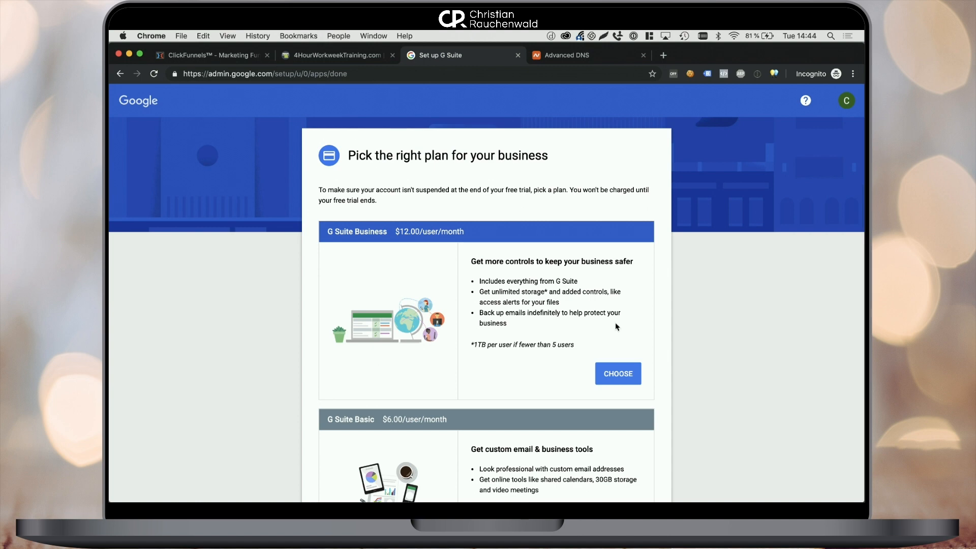
scroll(616, 326, "down", 5)
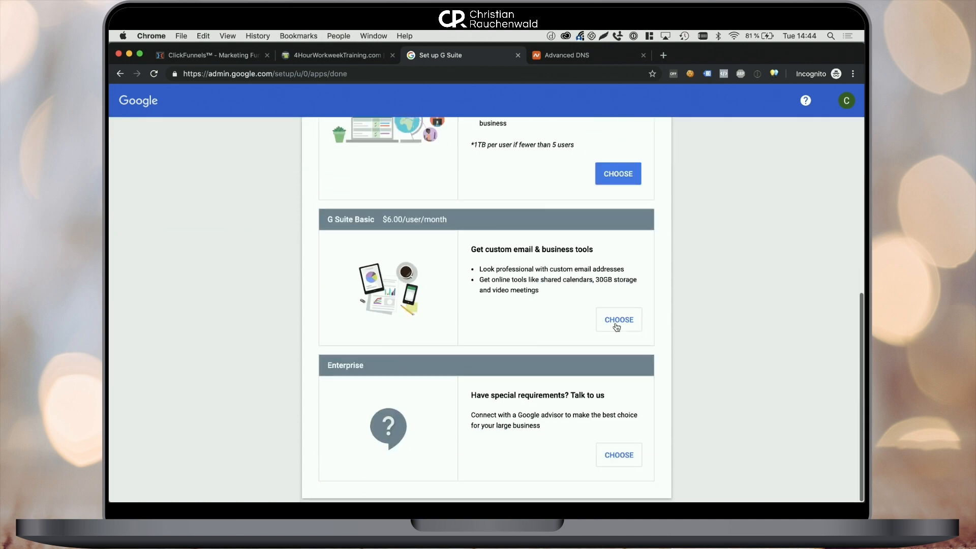
left_click(618, 326)
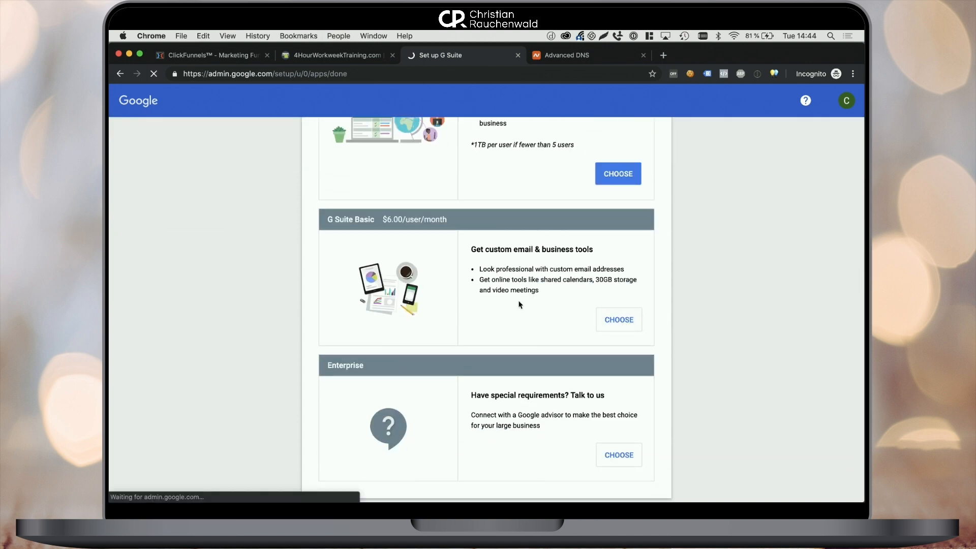